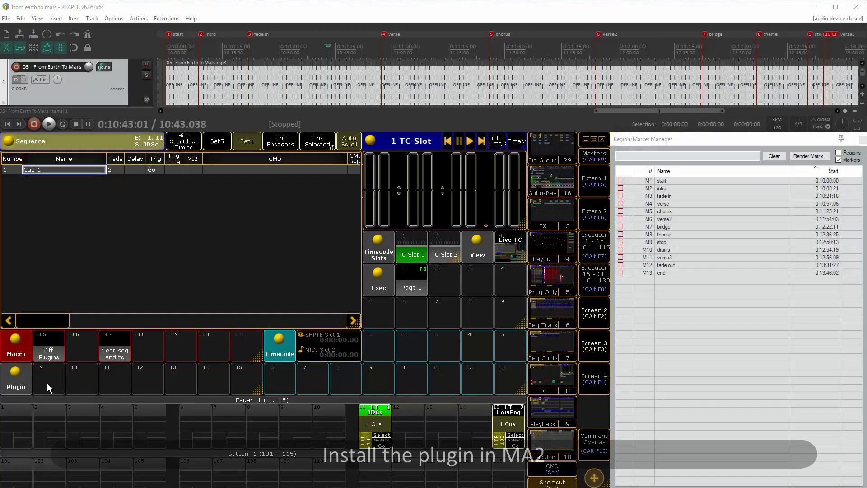
# Import TimecodeMAte.xml into plugin slot 9 and close the plugin editor.
pyautogui.click(47, 382)
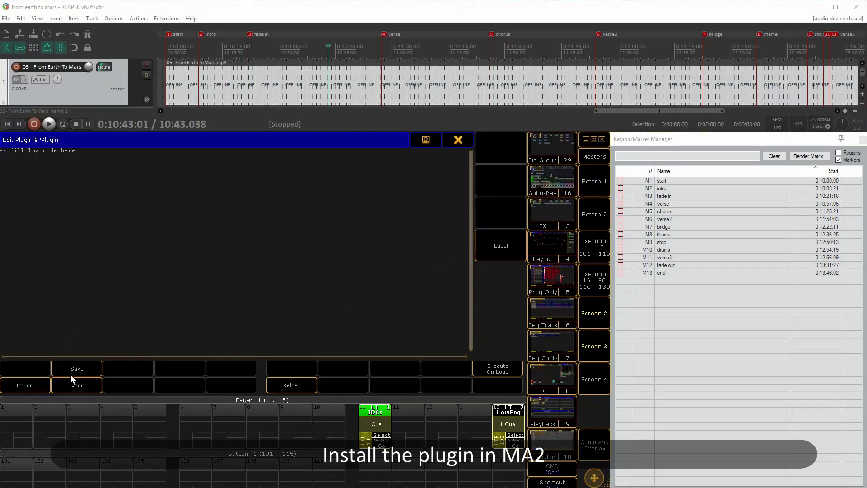
pyautogui.click(37, 385)
pyautogui.click(268, 320)
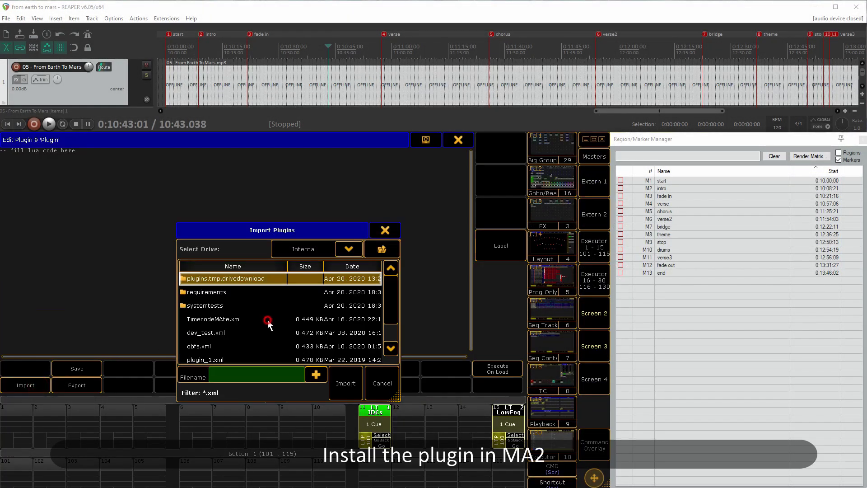
pyautogui.click(344, 372)
pyautogui.click(458, 139)
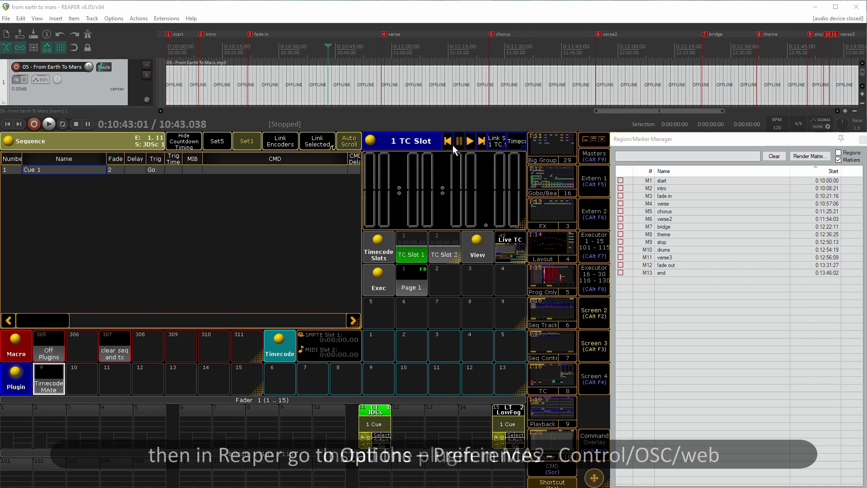
# Add a Web browser interface control surface on port 8080 in REAPER's Control/OSC/web preferences.
pyautogui.click(116, 19)
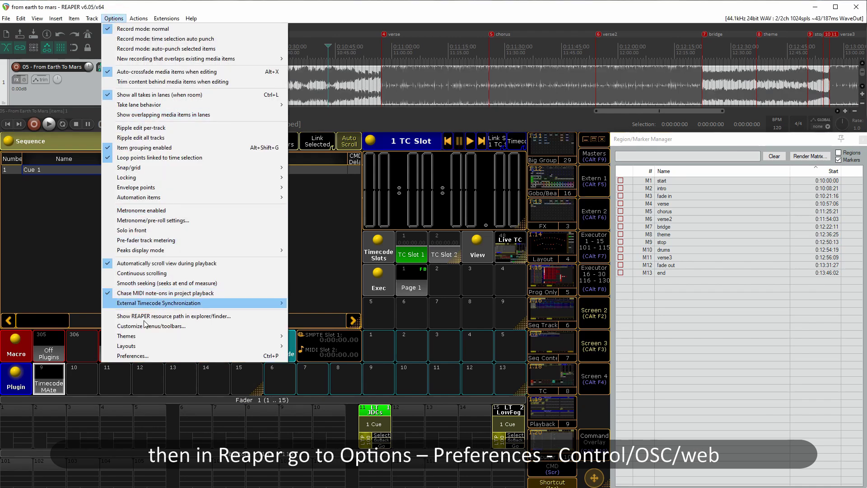
pyautogui.click(147, 357)
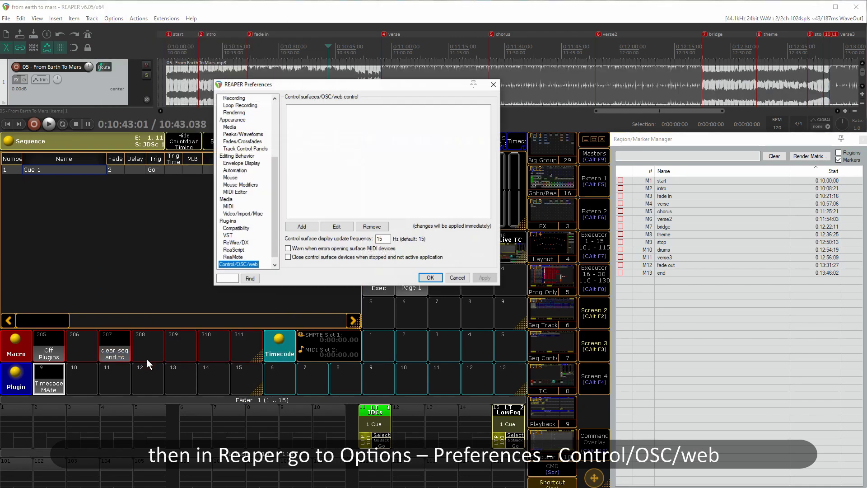
pyautogui.click(312, 230)
pyautogui.click(379, 146)
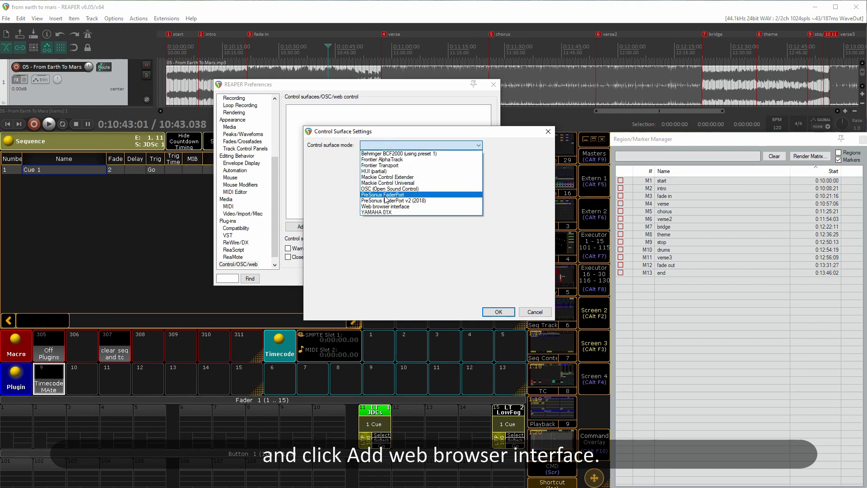
pyautogui.click(379, 202)
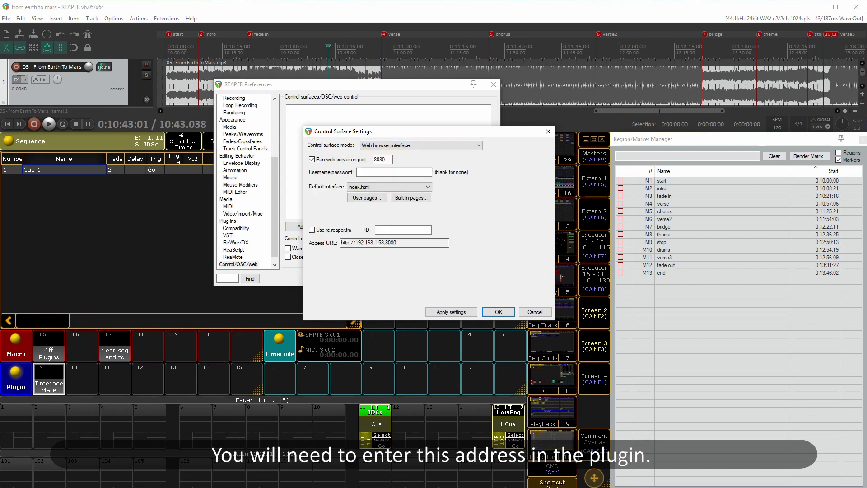
pyautogui.click(494, 312)
pyautogui.click(440, 279)
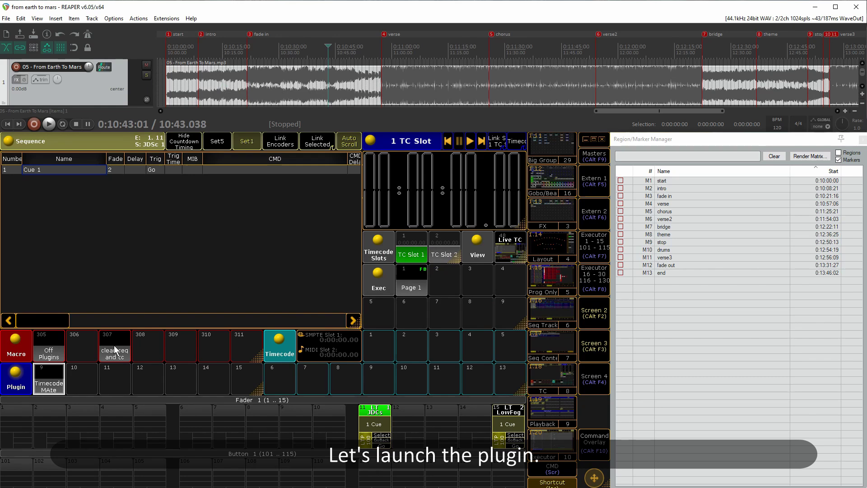
# Run TimecodeMAte with REAPER's address, next free TC slot and 'song 5' for MAIN, then review the timecode show.
pyautogui.click(51, 382)
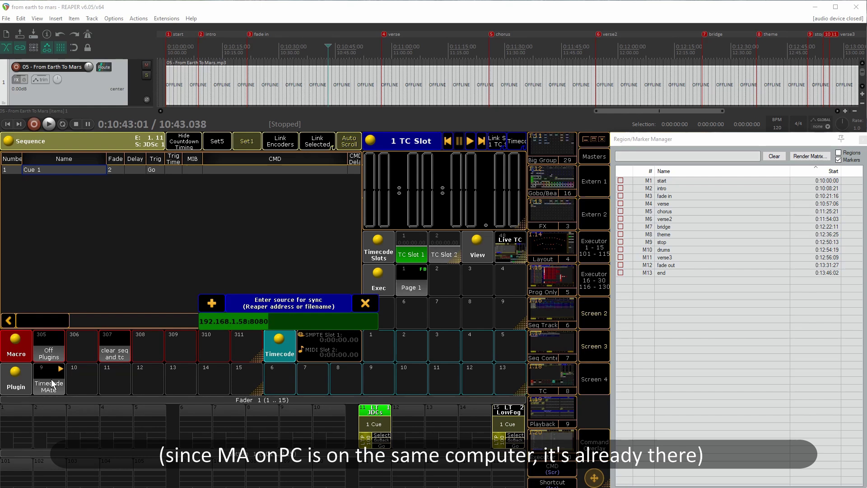
pyautogui.press('Return')
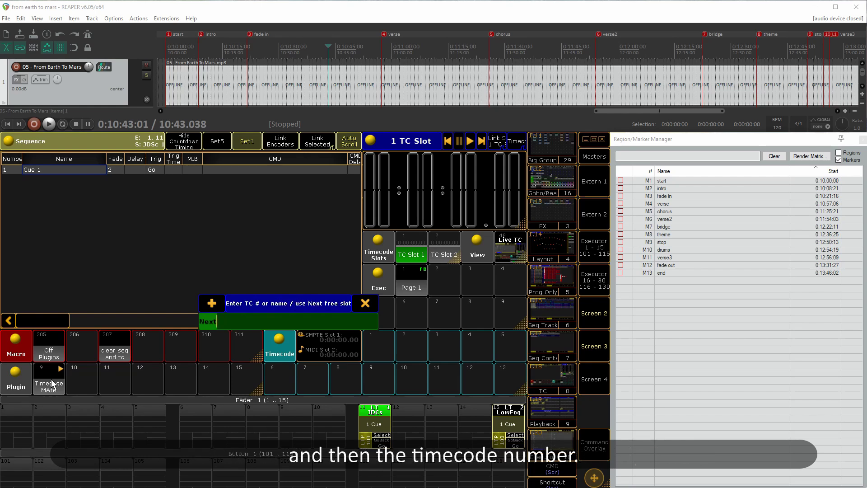
pyautogui.press('Return')
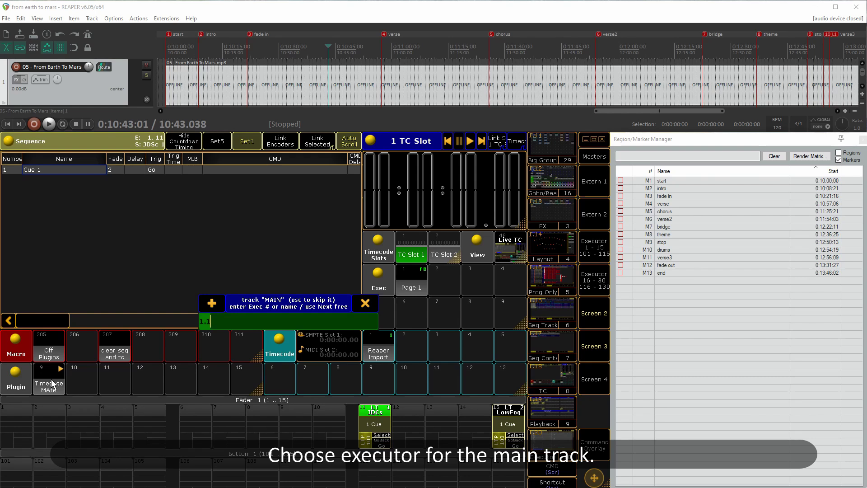
pyautogui.write('song')
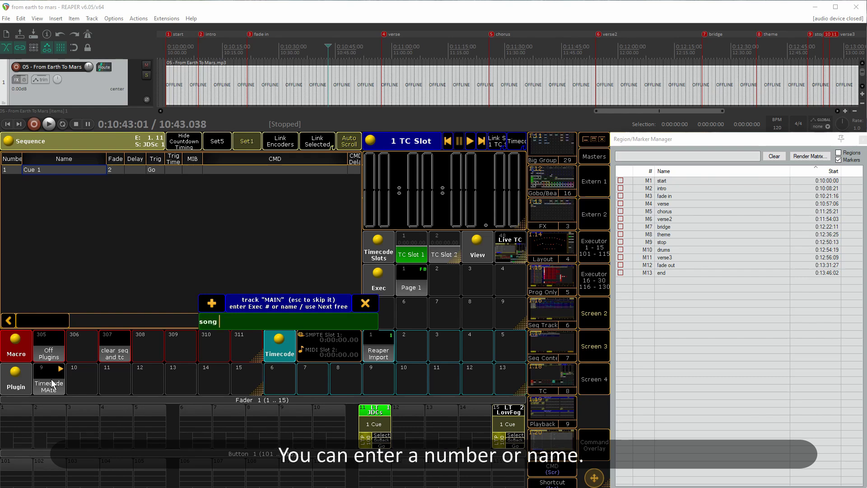
pyautogui.write(' 5')
pyautogui.press('Return')
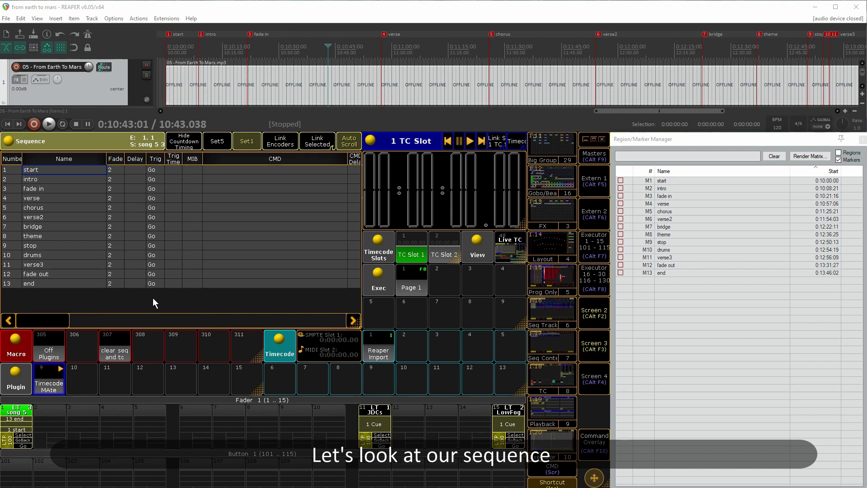
pyautogui.click(392, 353)
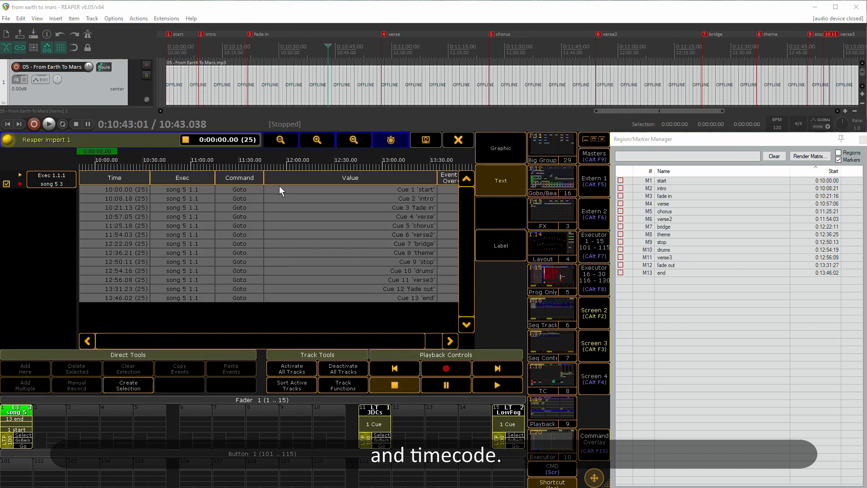
pyautogui.click(458, 139)
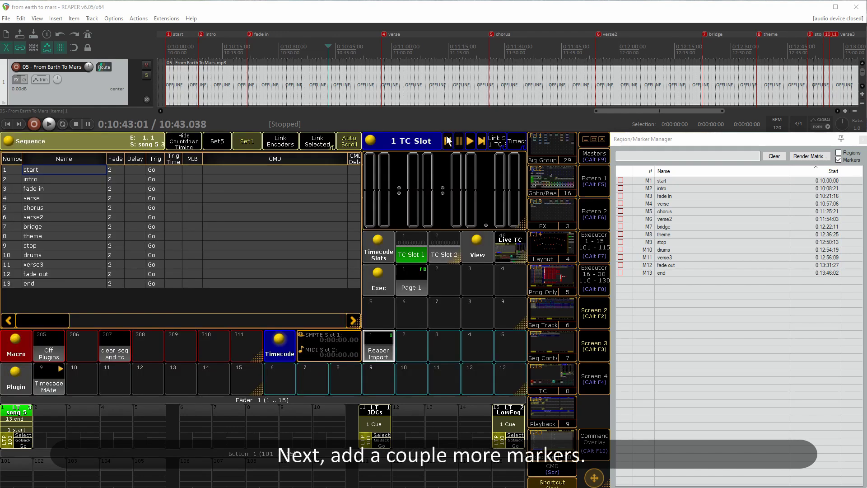
# Add two REAPER markers, one just after fade in and one just before verse.
pyautogui.click(275, 47)
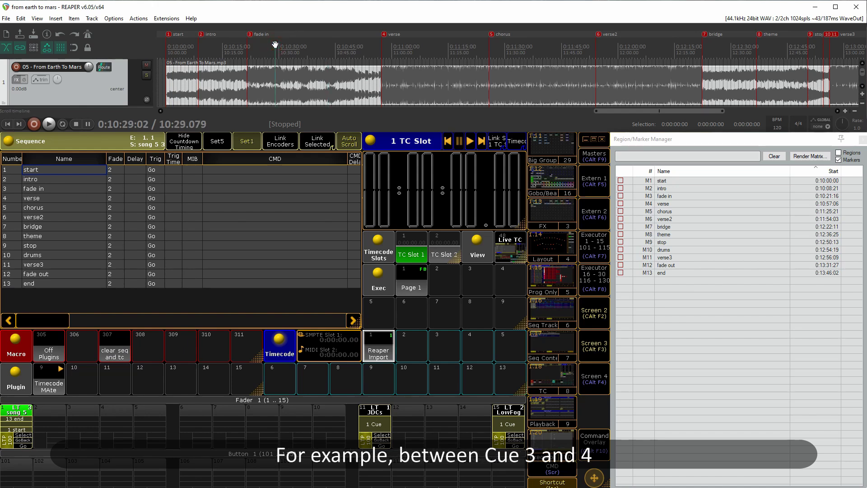
pyautogui.press('m')
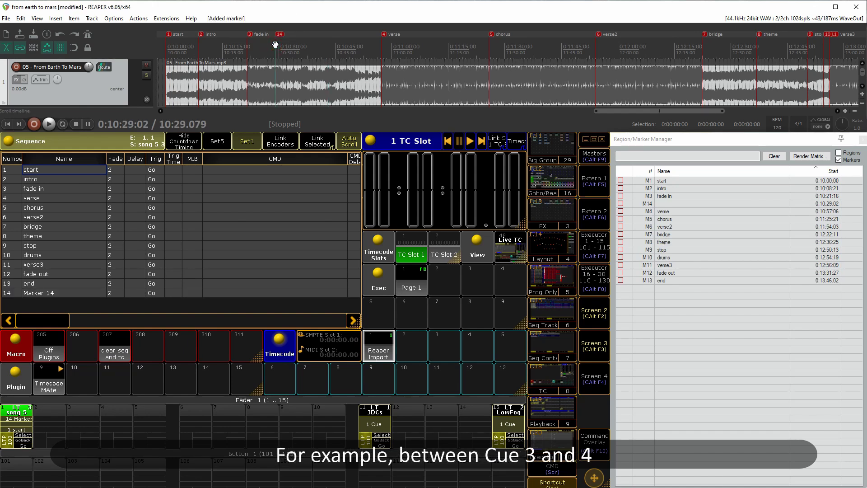
pyautogui.click(354, 43)
pyautogui.press('m')
# Rename the new markers '3.5 build' and '3.9 breakdown' in the Region/Marker Manager.
pyautogui.doubleClick(677, 204)
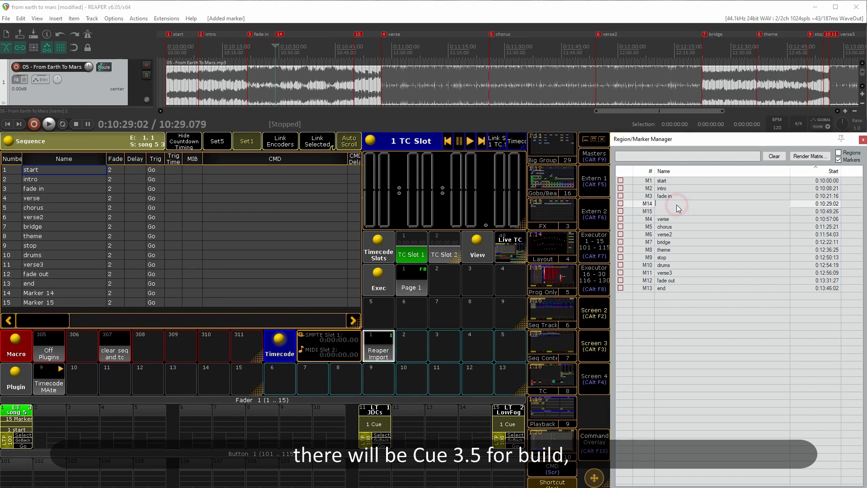
pyautogui.write('3.5 build')
pyautogui.press('Return')
pyautogui.doubleClick(672, 211)
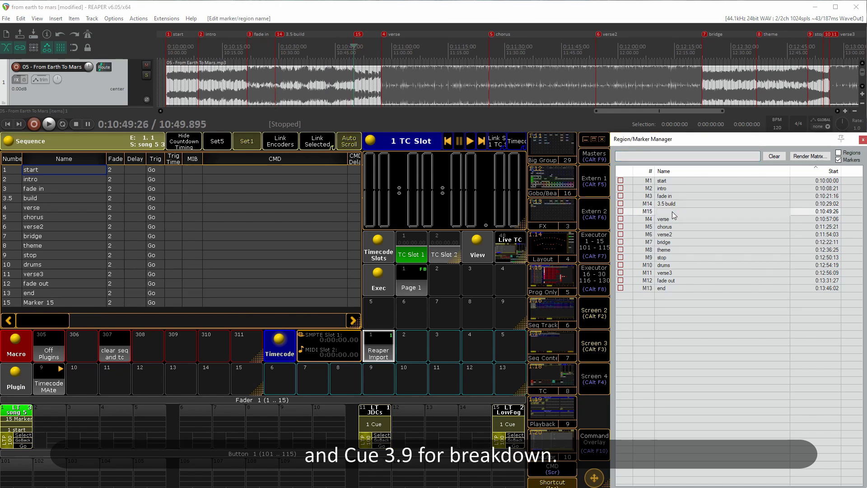
pyautogui.write('3.9 breakdown')
pyautogui.press('Return')
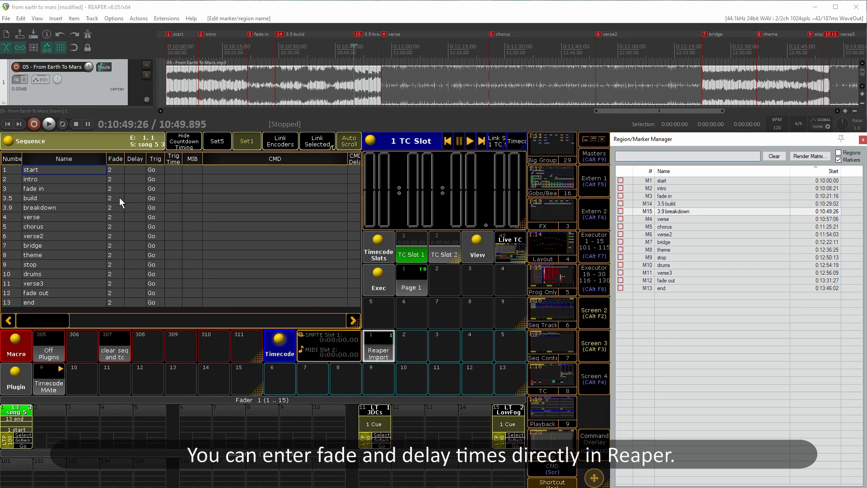
# Append '[fade = 5]' to the 3.5 build marker's name.
pyautogui.doubleClick(694, 203)
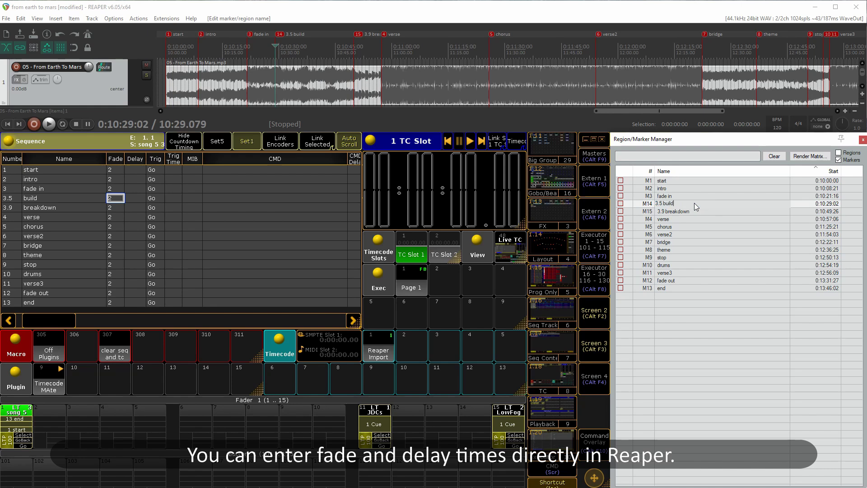
pyautogui.write('[fade = 5')
pyautogui.press('Return')
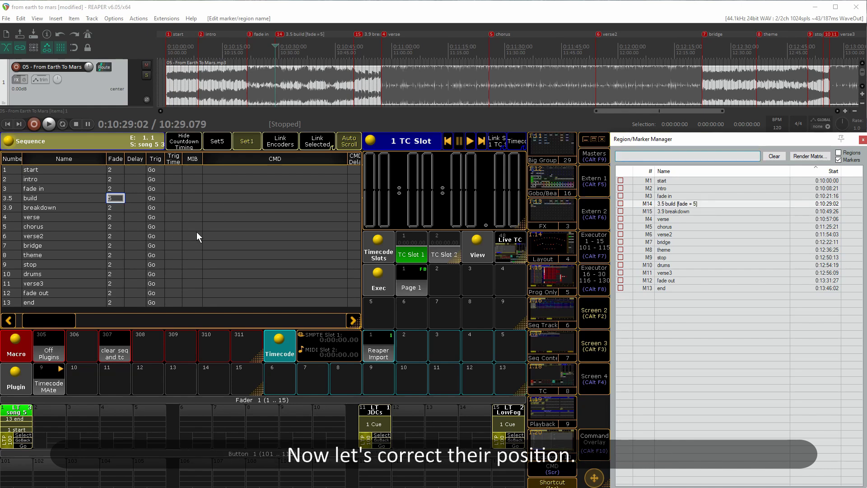
# Open the Reaper Import timecode show and drag build to 10:29:00 and breakdown to 10:50:07.
pyautogui.click(386, 345)
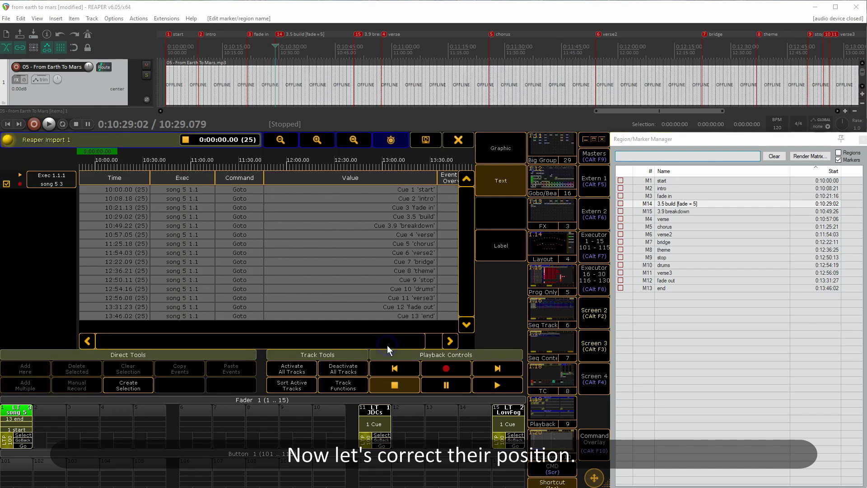
pyautogui.click(280, 37)
pyautogui.moveTo(280, 37)
pyautogui.mouseDown()
pyautogui.moveTo(300, 39)
pyautogui.moveTo(279, 39)
pyautogui.mouseUp()
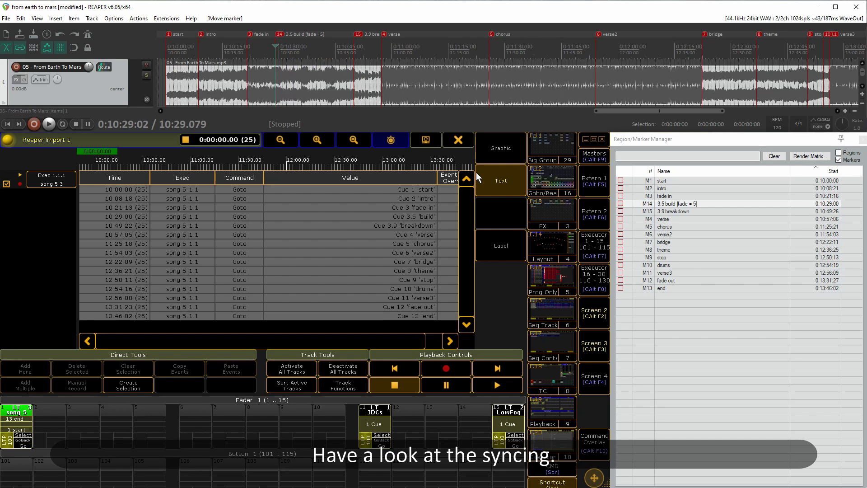
pyautogui.moveTo(360, 36)
pyautogui.mouseDown()
pyautogui.moveTo(568, 34)
pyautogui.moveTo(359, 32)
pyautogui.mouseUp()
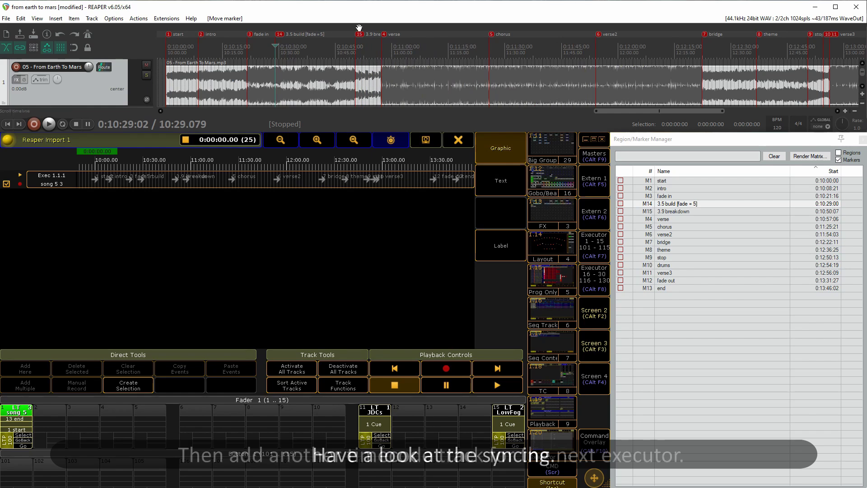
pyautogui.scroll(4, 310, 82)
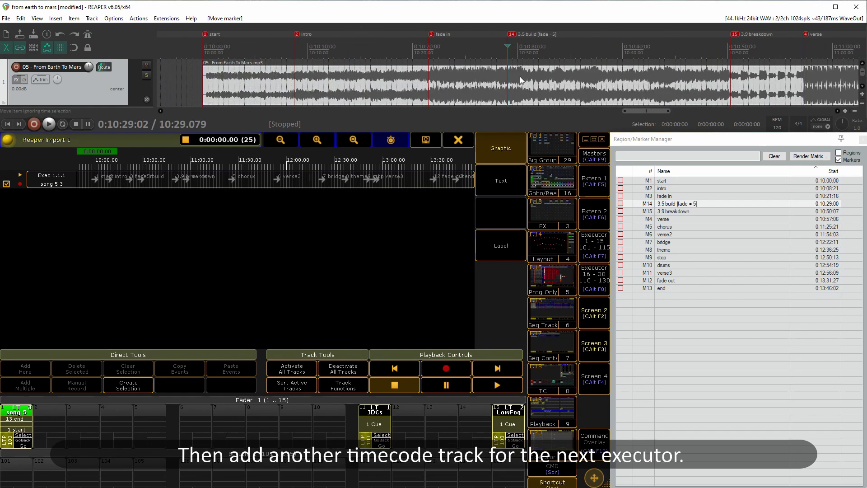
# Add a green <Top> marker at 10:36:11.
pyautogui.click(616, 46)
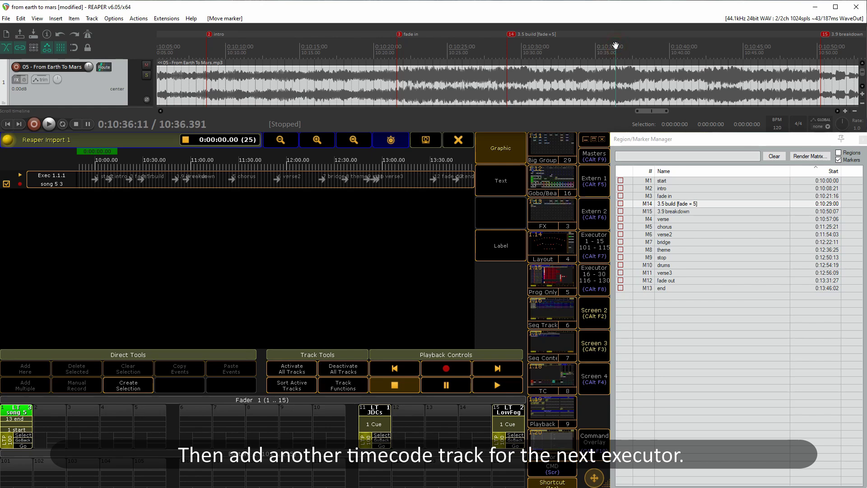
pyautogui.hotkey('shift', 'm')
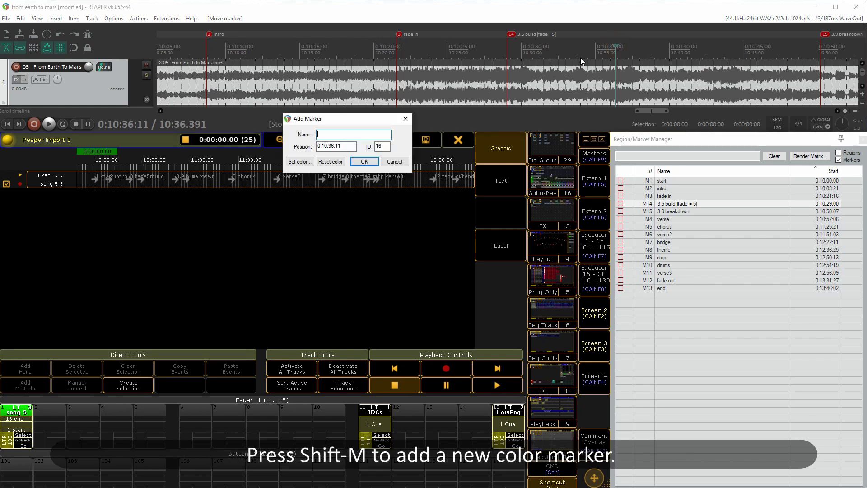
pyautogui.click(291, 162)
pyautogui.click(325, 102)
pyautogui.click(333, 139)
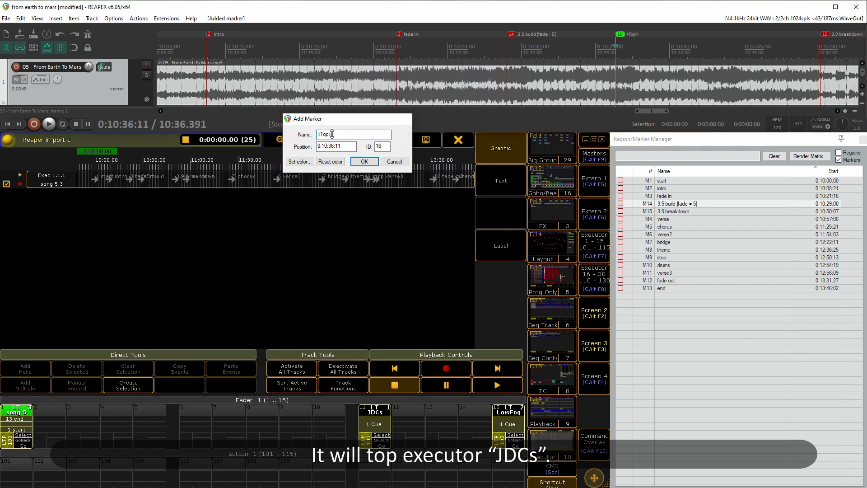
pyautogui.press('Return')
# Assign the new track to the JDCs executor and list its events as text.
pyautogui.write('JDCs')
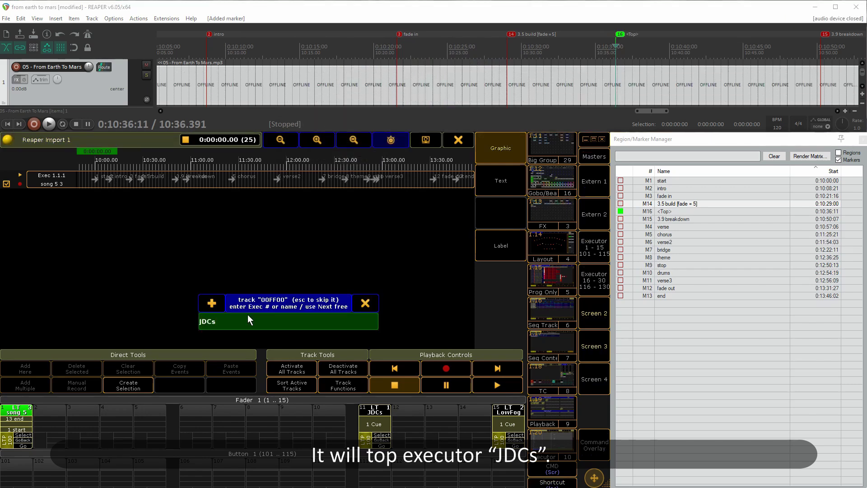
pyautogui.press('Return')
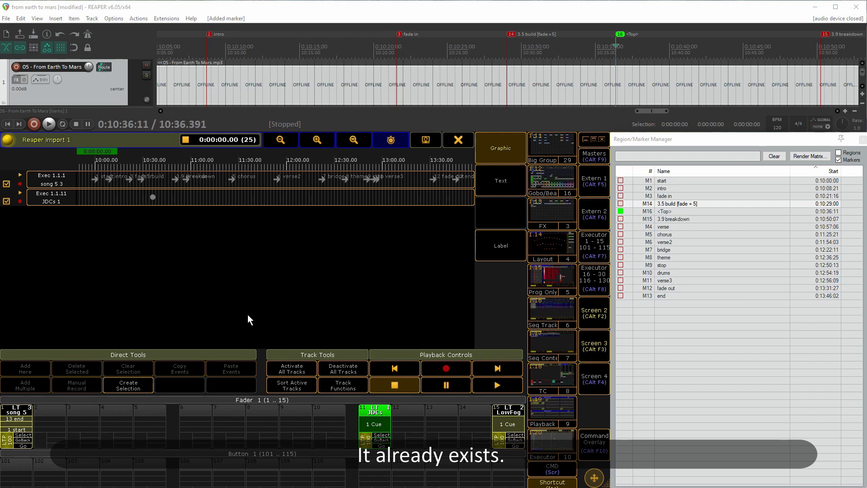
pyautogui.click(492, 183)
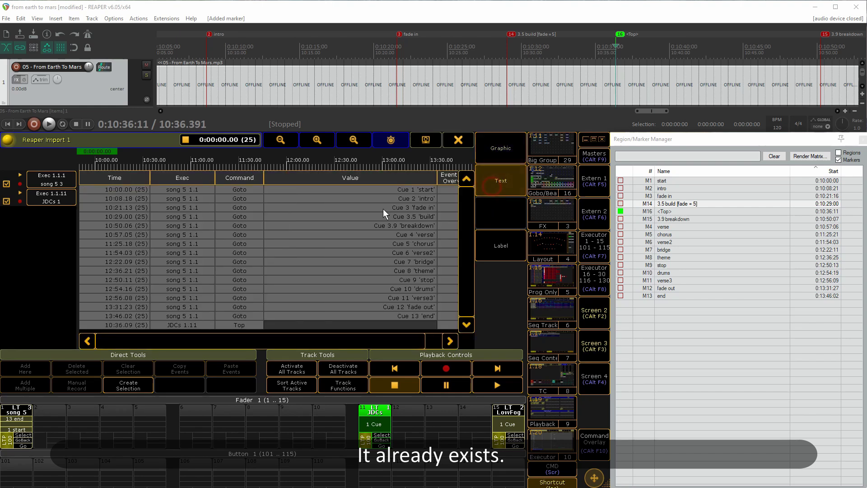
pyautogui.click(58, 198)
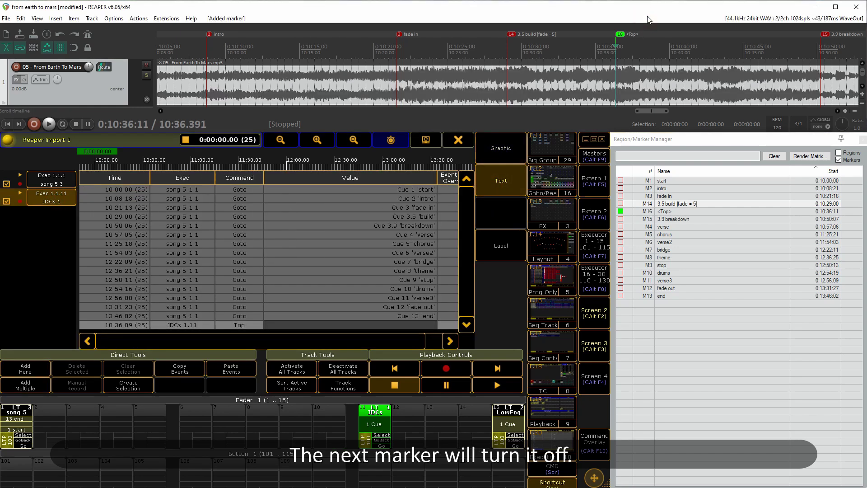
# Add a green <Off> marker at 10:37:25.
pyautogui.click(637, 44)
pyautogui.hotkey('shift', 'm')
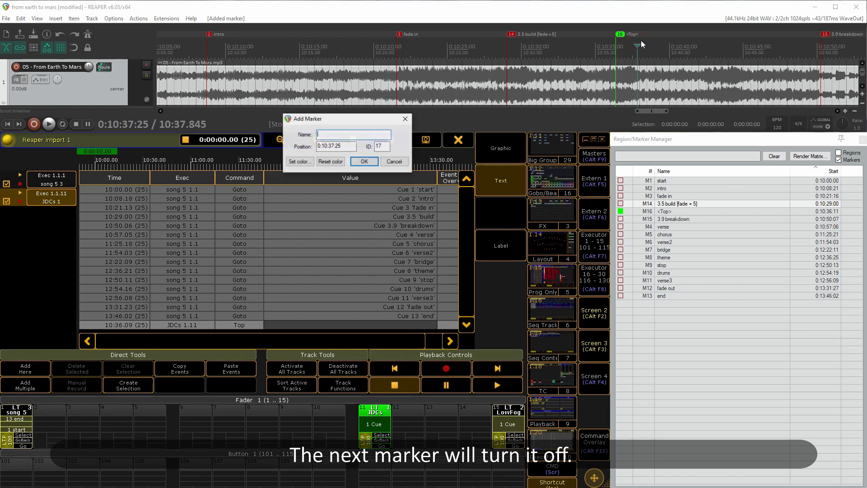
pyautogui.click(299, 161)
pyautogui.click(330, 113)
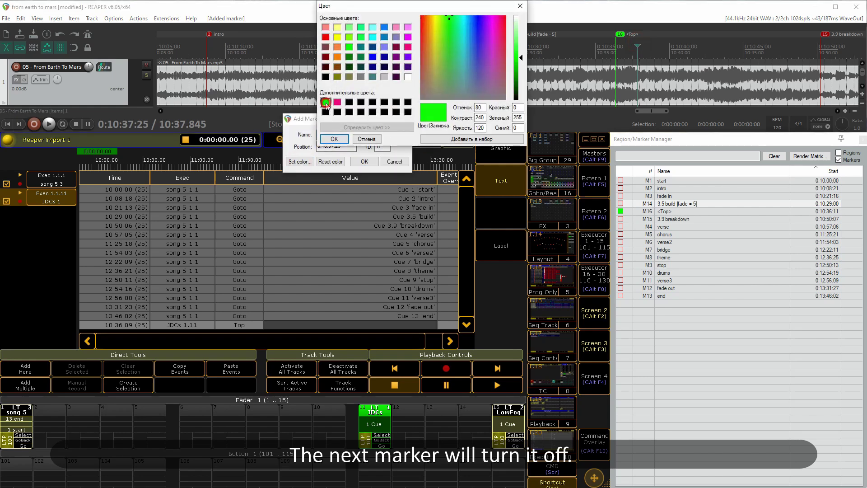
pyautogui.click(329, 140)
pyautogui.click(331, 133)
pyautogui.write('<Off>')
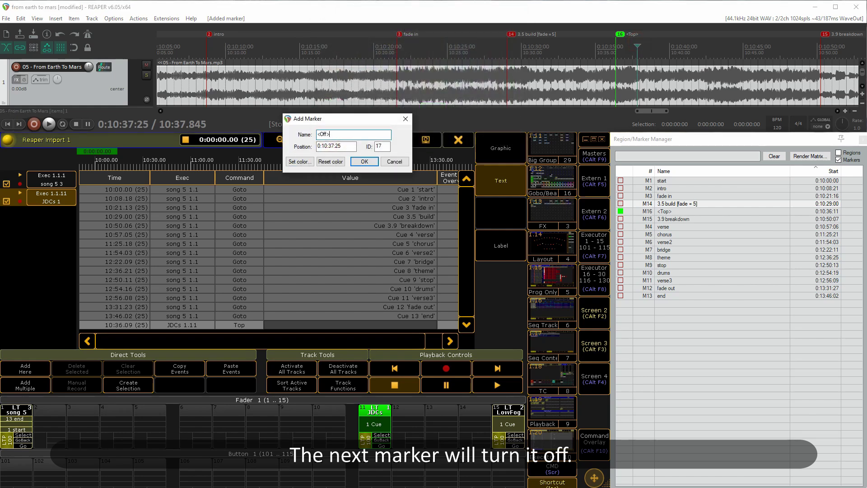
pyautogui.press('Return')
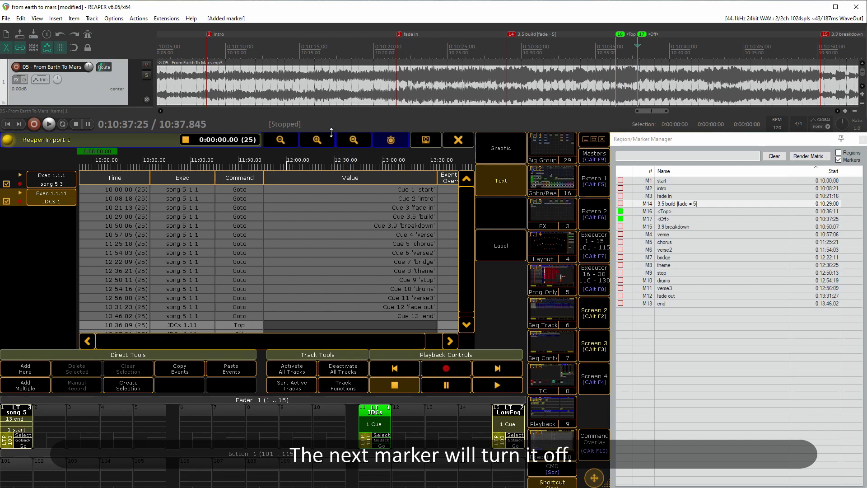
# Add a green <Top> marker at 10:43:10.
pyautogui.click(718, 45)
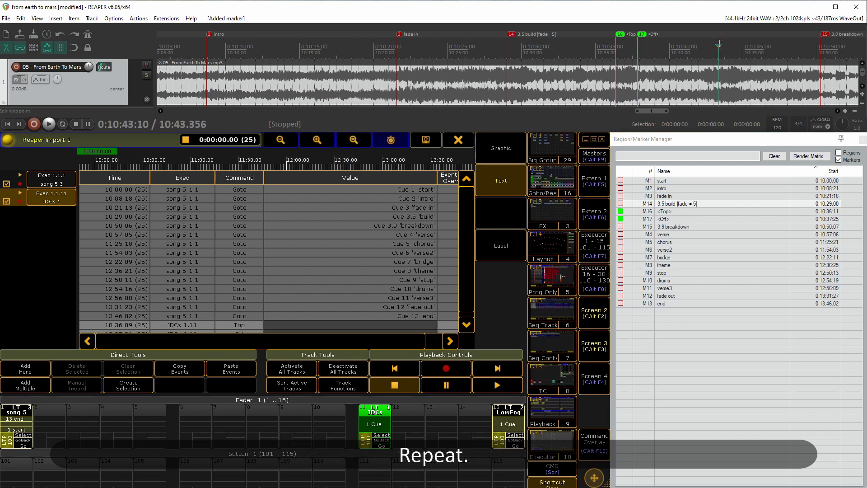
pyautogui.hotkey('shift', 'm')
pyautogui.write('<T')
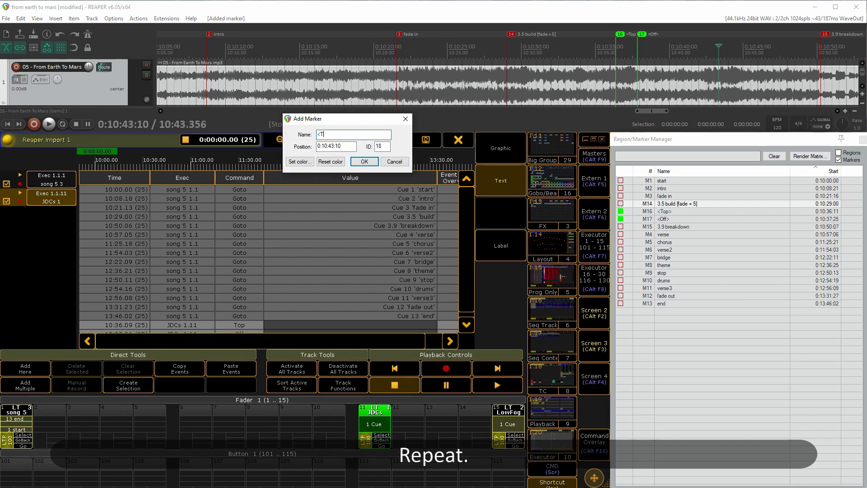
pyautogui.write('op>')
pyautogui.click(299, 162)
pyautogui.click(345, 41)
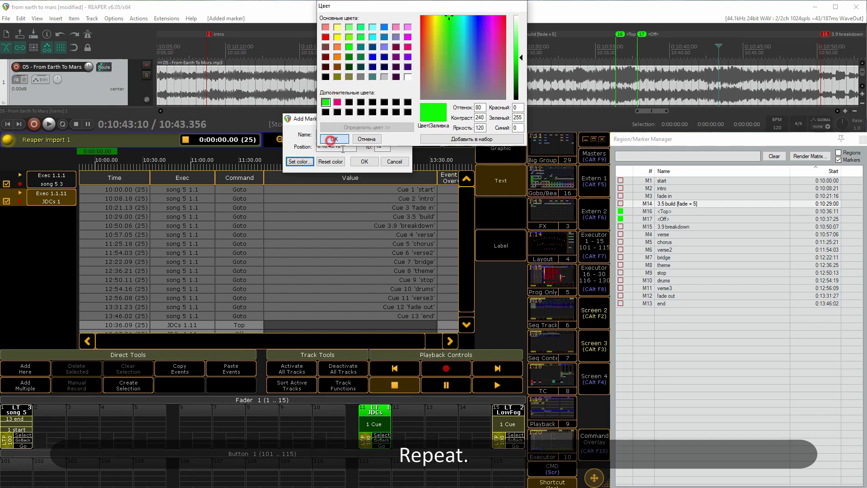
pyautogui.click(325, 137)
pyautogui.click(364, 161)
# Add a green <Off> marker at 10:45:00 and nudge it back to 10:44:27.
pyautogui.click(743, 46)
pyautogui.hotkey('shift', 'm')
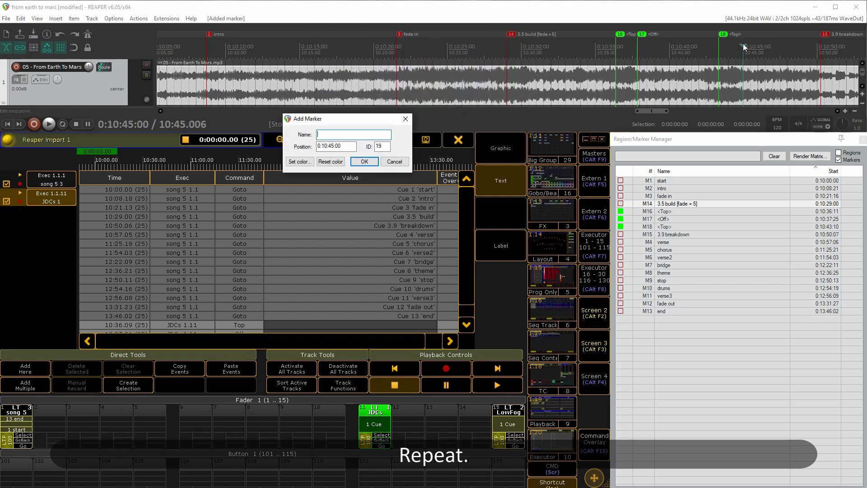
pyautogui.write('<Off>')
pyautogui.click(298, 161)
pyautogui.click(346, 40)
pyautogui.click(325, 137)
pyautogui.click(364, 161)
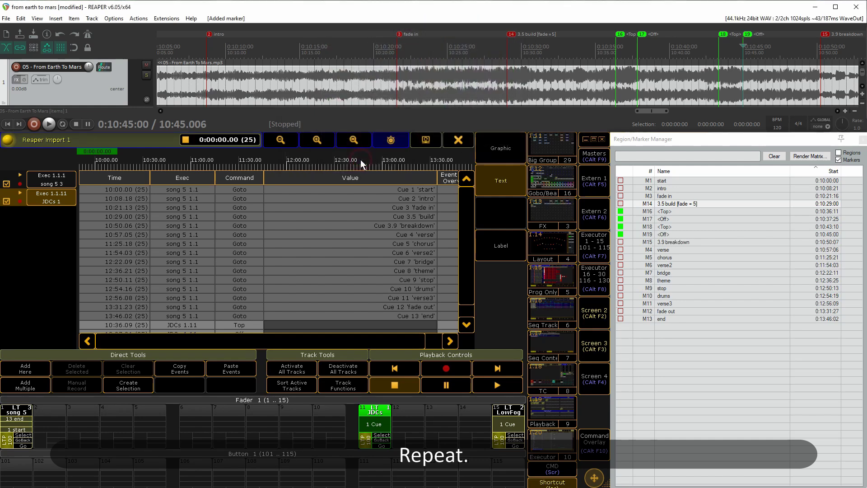
pyautogui.moveTo(747, 34); pyautogui.dragTo(745, 34)
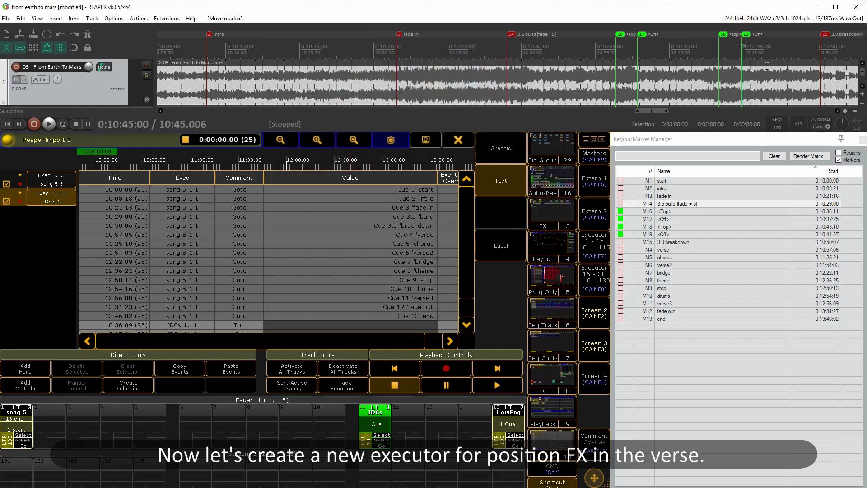
# Insert markers M20–M22 after verse at 10:57:08, 11:04:04 and 11:10:26, then position at 11:18:08.
pyautogui.hscroll(10, 766, 65)
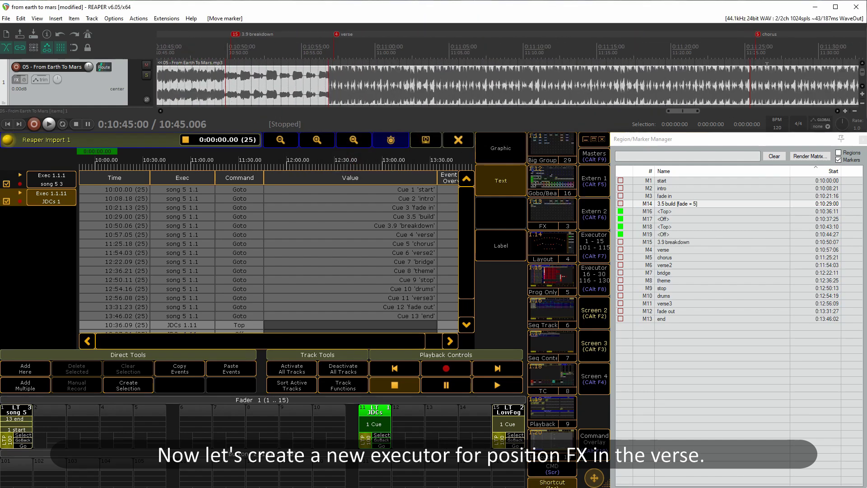
pyautogui.hscroll(2, 766, 66)
pyautogui.click(294, 44)
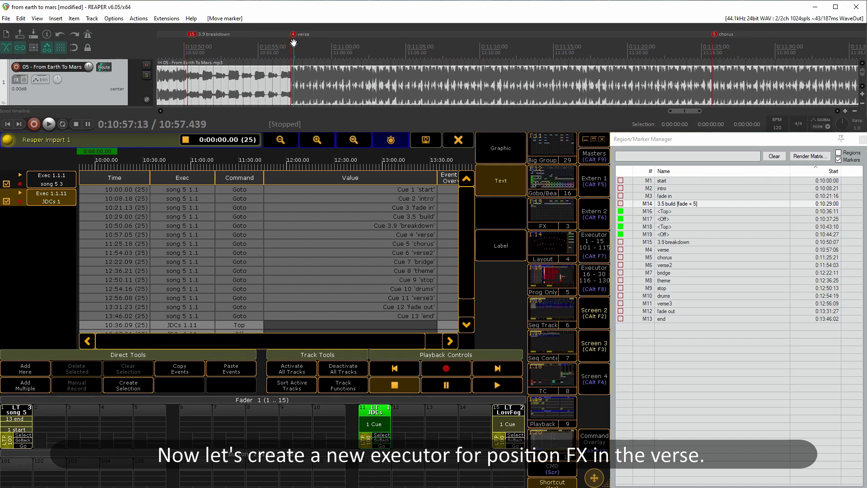
pyautogui.press('m')
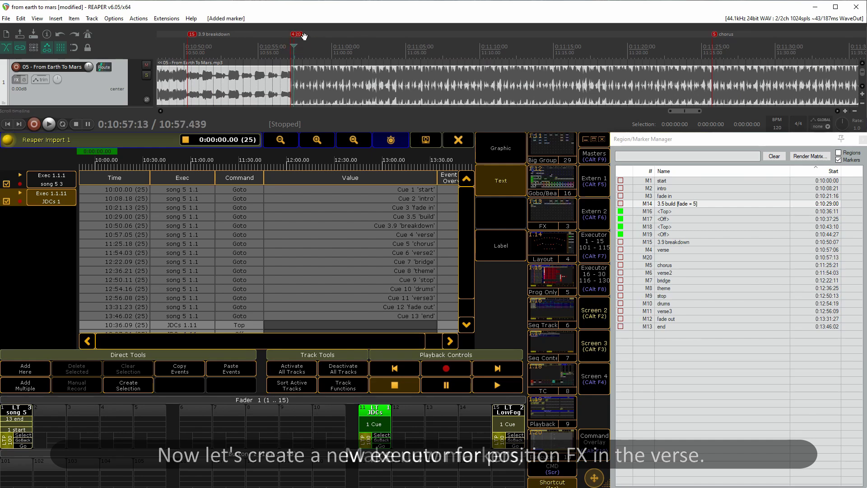
pyautogui.moveTo(297, 38); pyautogui.dragTo(297, 38)
pyautogui.click(400, 45)
pyautogui.click(394, 45)
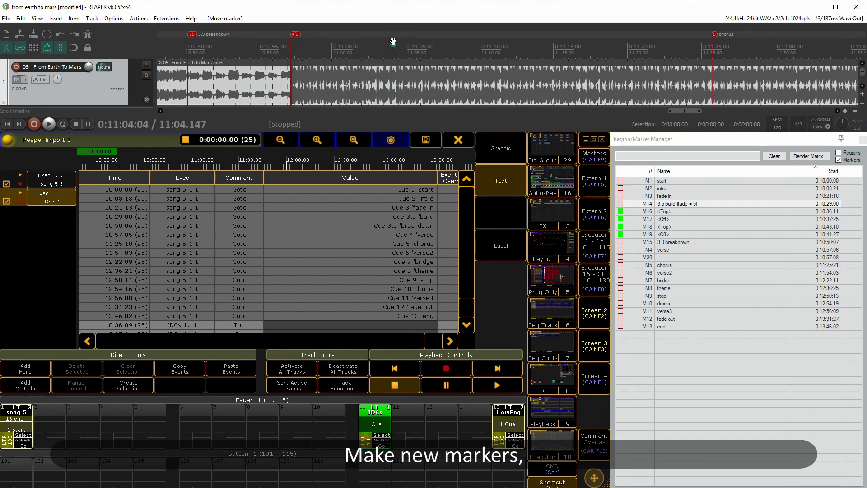
pyautogui.press('m')
pyautogui.click(494, 45)
pyautogui.press('m')
pyautogui.click(602, 45)
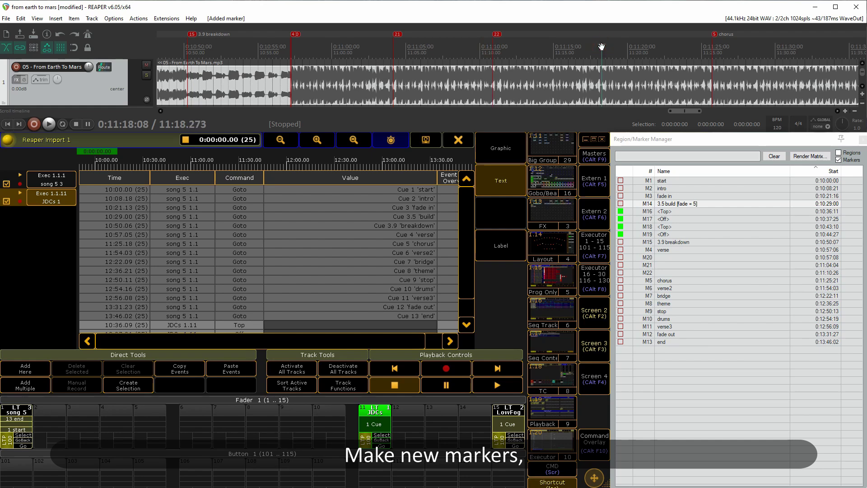
# Add marker M23 at 11:18:08 and colour markers M20–M23 magenta.
pyautogui.press('m')
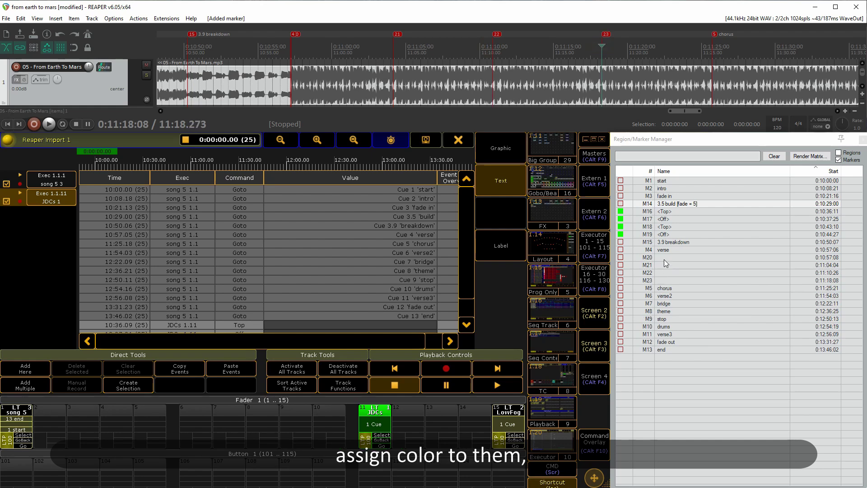
pyautogui.moveTo(665, 259); pyautogui.dragTo(660, 281)
pyautogui.click(620, 280)
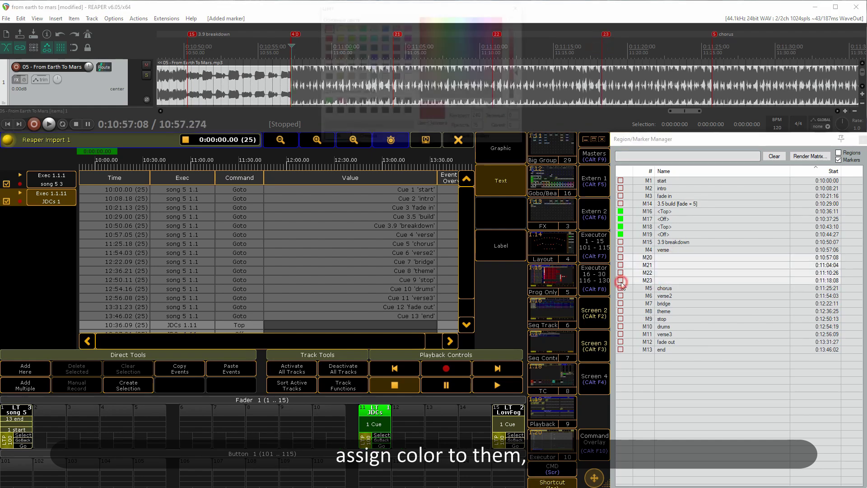
pyautogui.click(337, 102)
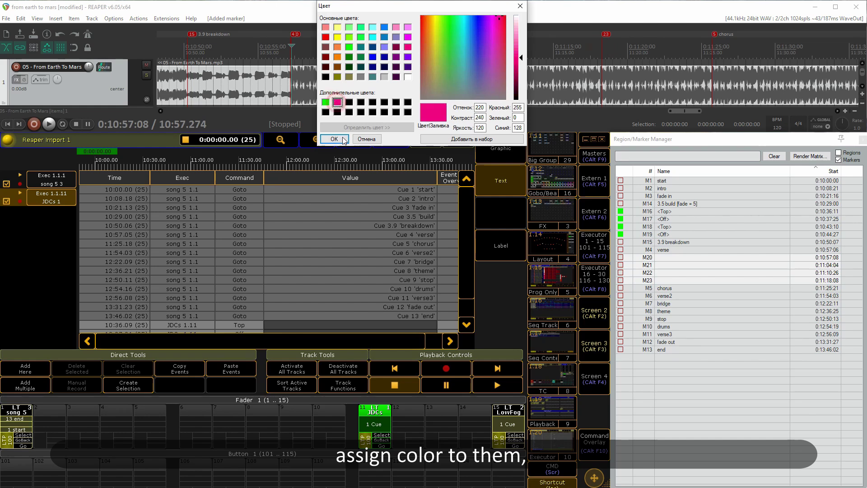
pyautogui.click(334, 139)
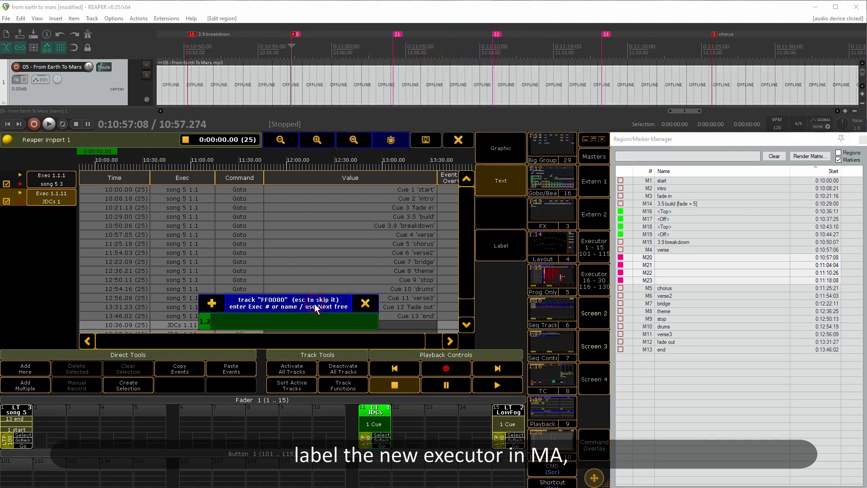
# Name the new MA track's executor Pos FX and close the timecode show editor.
pyautogui.write('Pos FX')
pyautogui.press('Return')
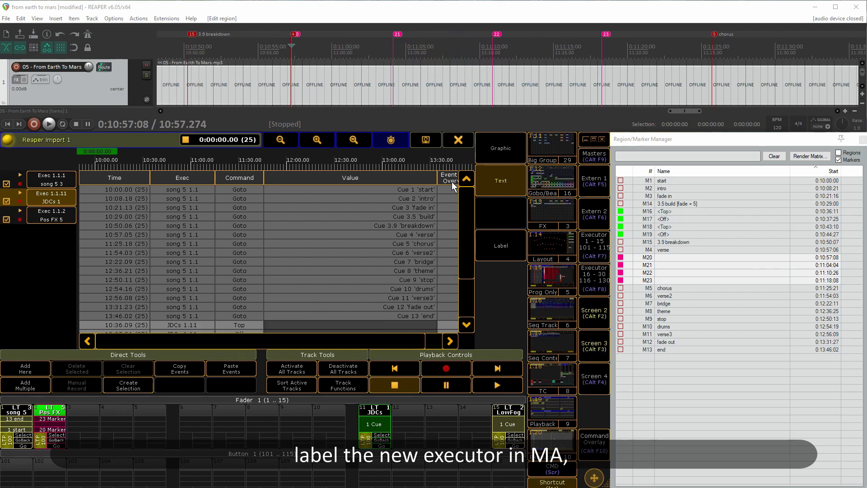
pyautogui.click(452, 144)
# Rename markers M20–M23 to 0.1, 1, 2 and 3 in the Marker Manager.
pyautogui.click(663, 257)
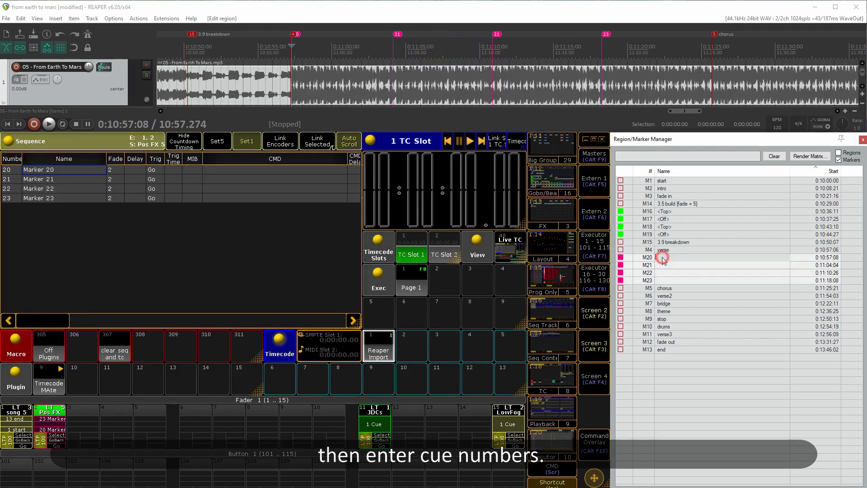
pyautogui.doubleClick(662, 257)
pyautogui.write('0.1')
pyautogui.doubleClick(667, 266)
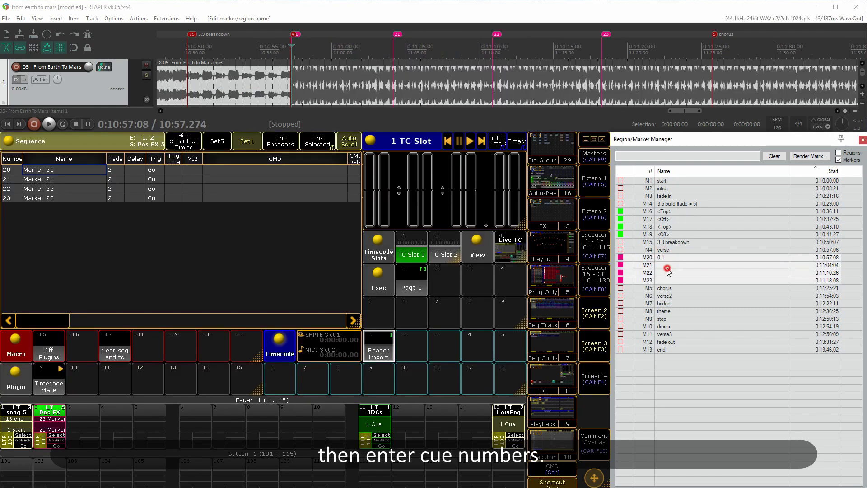
pyautogui.write('1')
pyautogui.doubleClick(663, 273)
pyautogui.write('2')
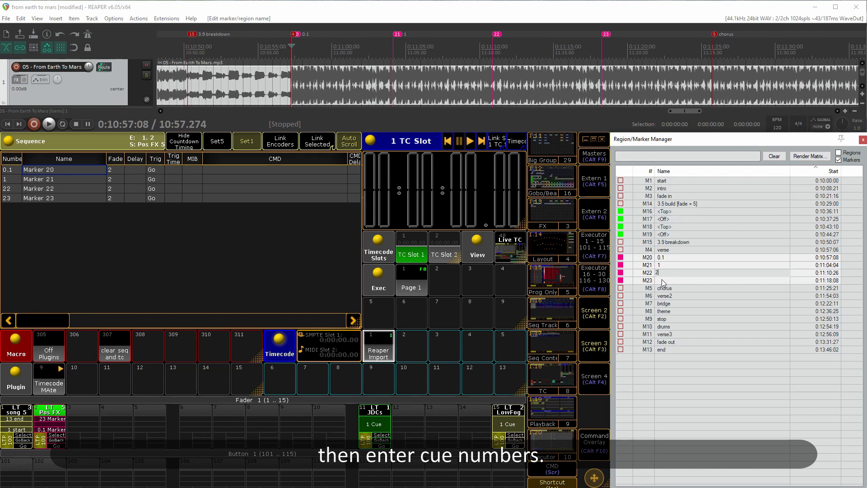
pyautogui.doubleClick(662, 279)
pyautogui.write('3')
pyautogui.press('Return')
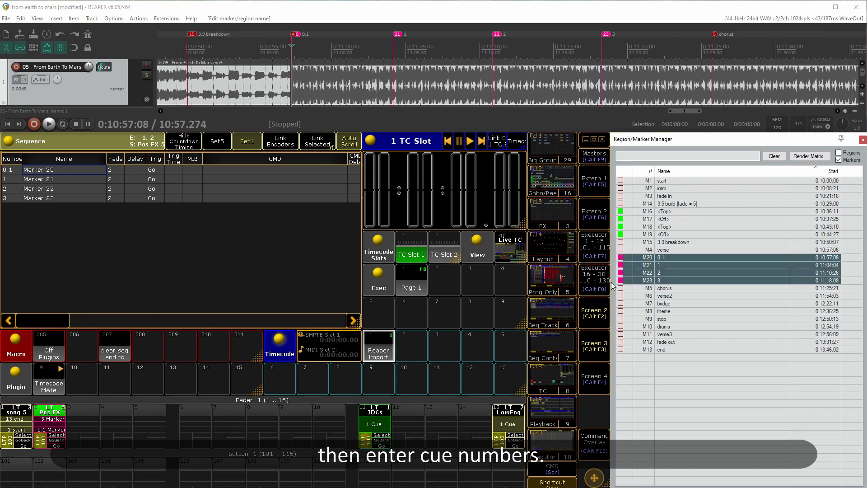
# Check the Pos FX Goto events in the Reaper Import timecode show and set the edit point at 11:22:06.
pyautogui.click(380, 341)
pyautogui.scroll(-3, 459, 289)
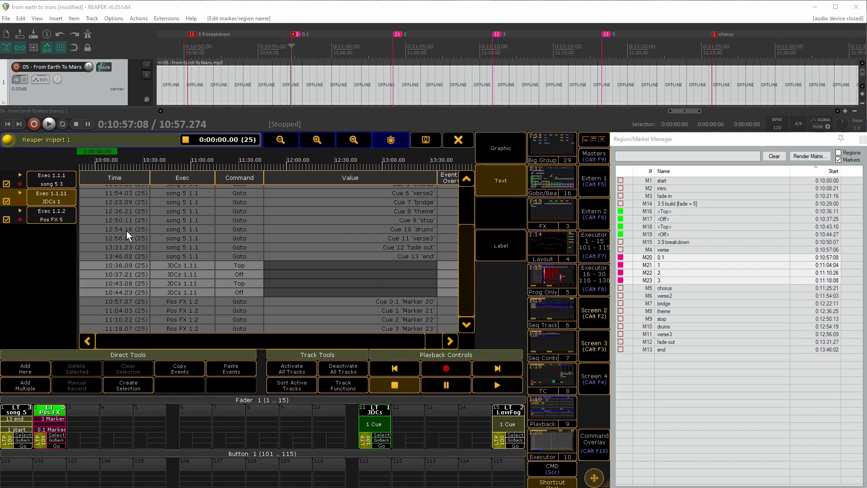
pyautogui.click(49, 215)
pyautogui.click(660, 42)
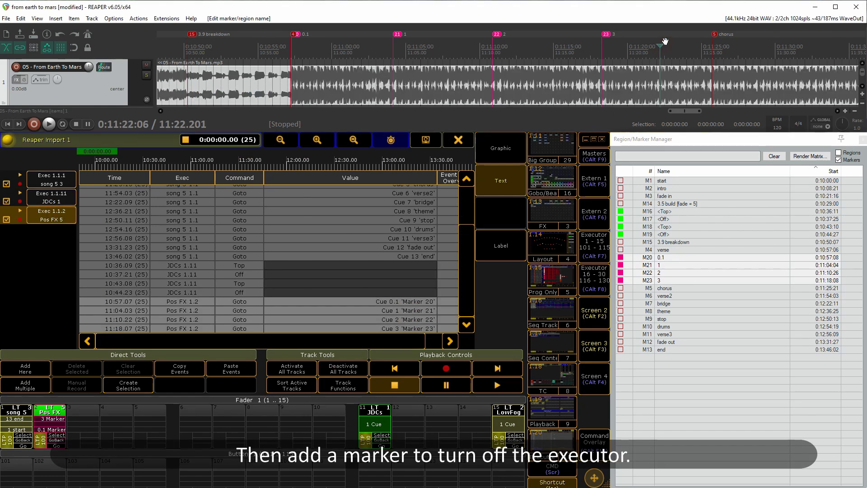
# Add a magenta <Off> marker M24 at 11:22:06, then begin renaming the start marker M1.
pyautogui.hotkey('shift', 'm')
pyautogui.click(299, 161)
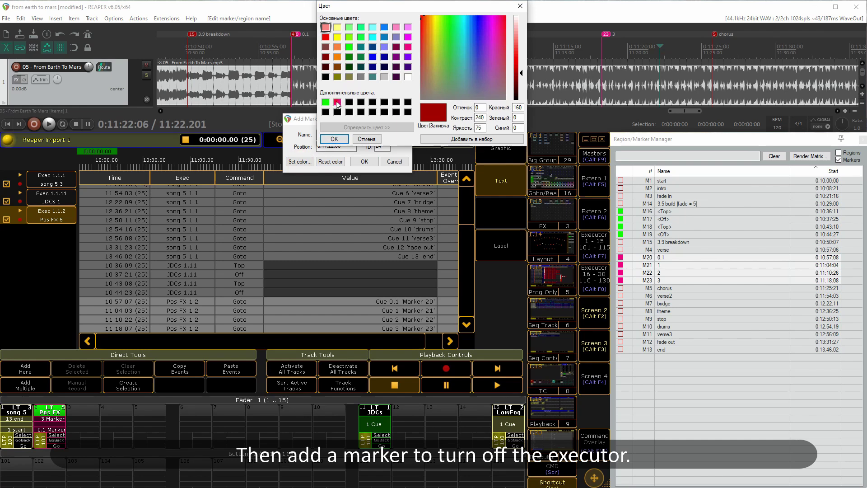
pyautogui.click(337, 104)
pyautogui.click(332, 138)
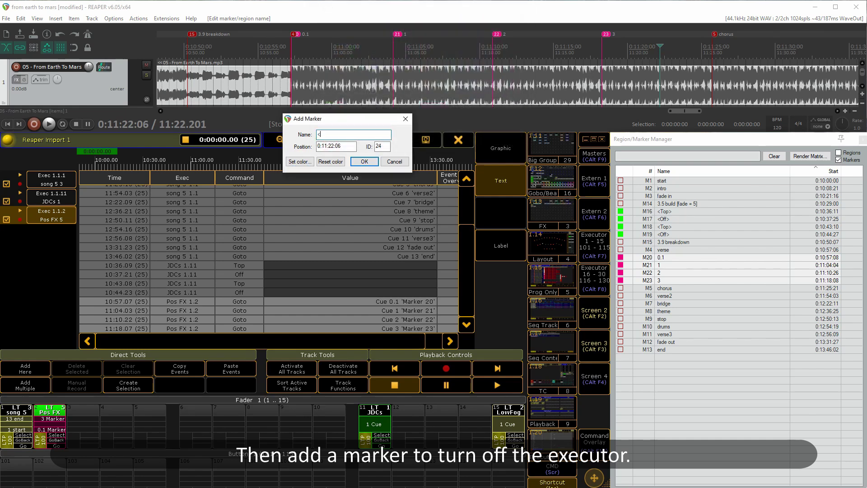
pyautogui.write('<Off>')
pyautogui.press('Return')
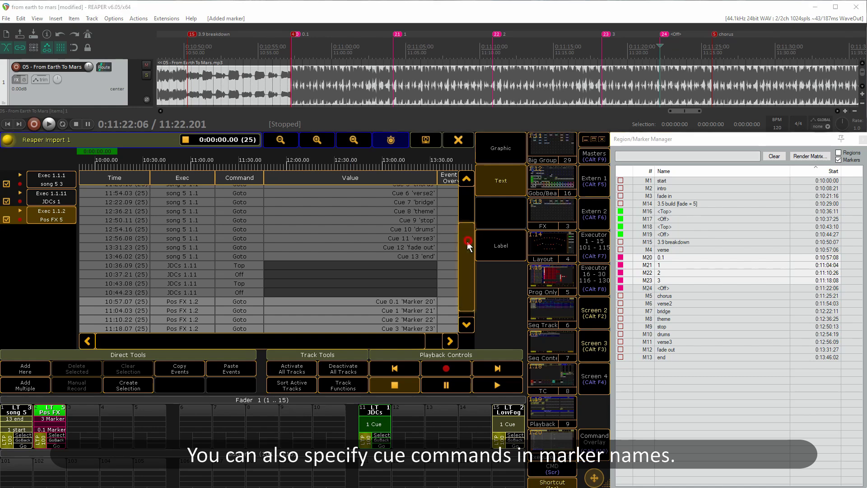
pyautogui.doubleClick(690, 180)
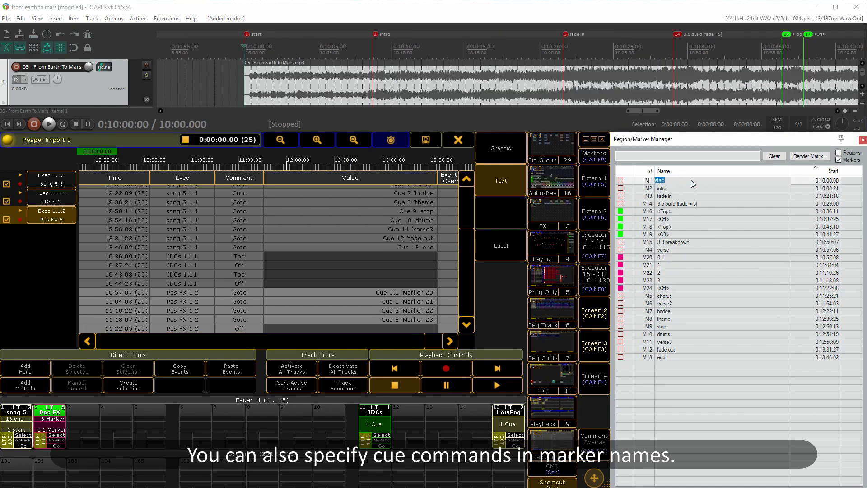
# Append [cmd = top ex LowFog] to the start marker and check cue 1 shows that command.
pyautogui.press('End')
pyautogui.write('[cmd')
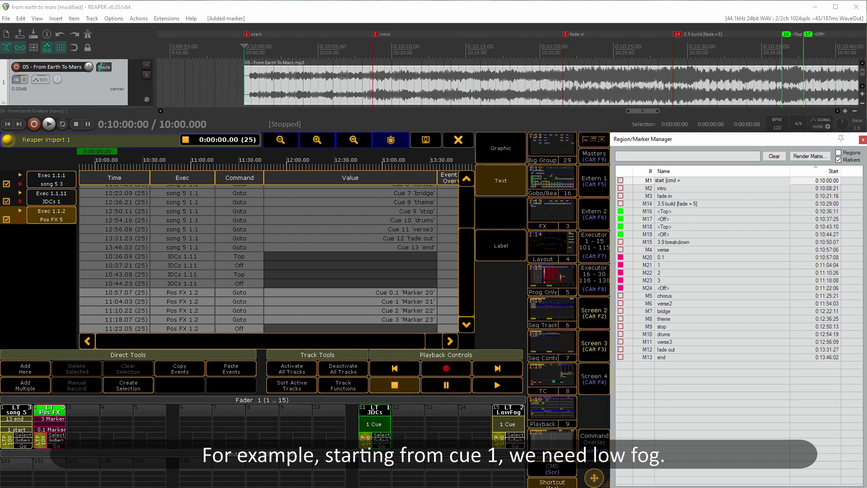
pyautogui.write(' = top ex')
pyautogui.write('LowFog')
pyautogui.press('Return')
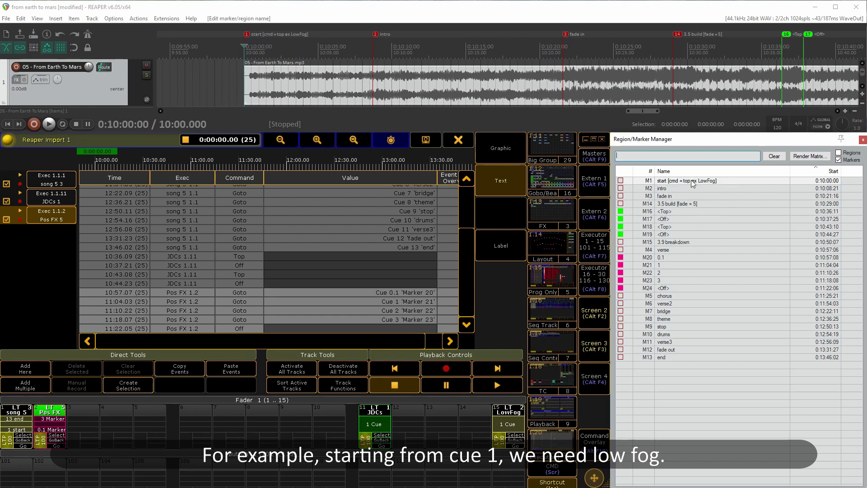
pyautogui.click(458, 140)
pyautogui.click(20, 424)
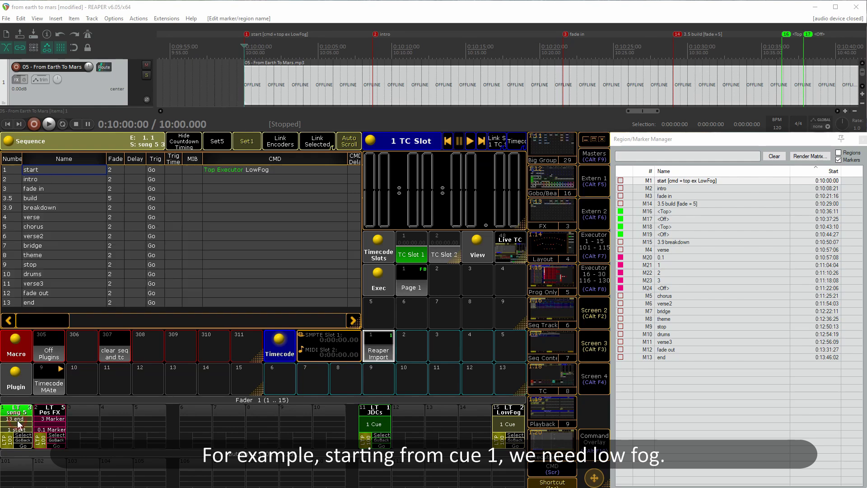
pyautogui.doubleClick(242, 171)
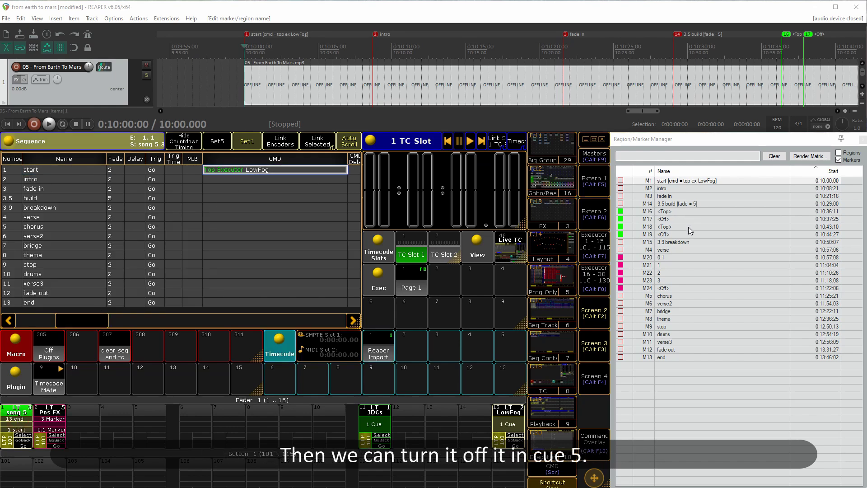
# Rename the chorus marker with [off ex lowfog] so cue 5 switches LowFog off.
pyautogui.click(701, 295)
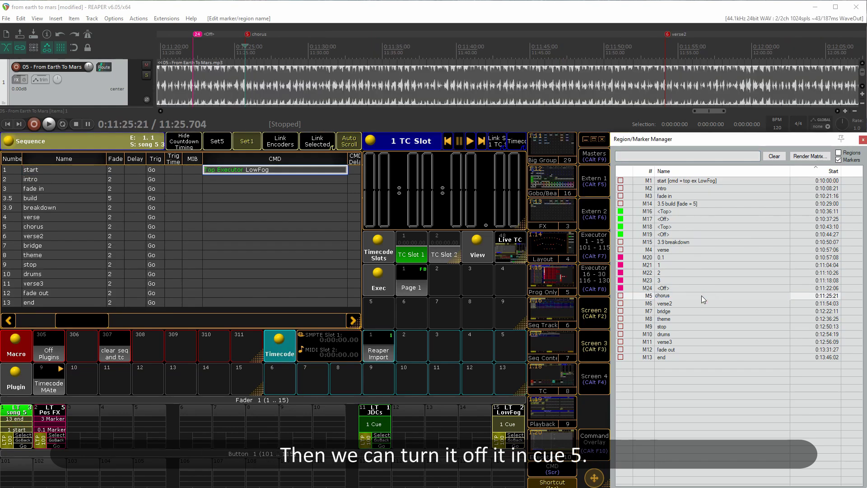
pyautogui.write('[off ex lowfog]')
pyautogui.press('Return')
pyautogui.click(663, 181)
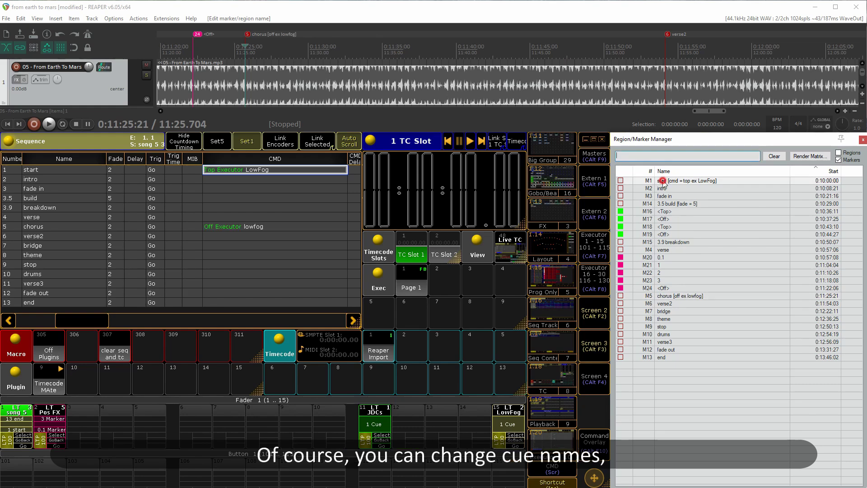
pyautogui.doubleClick(663, 180)
# Rename the start marker to preroll.
pyautogui.write('preroll')
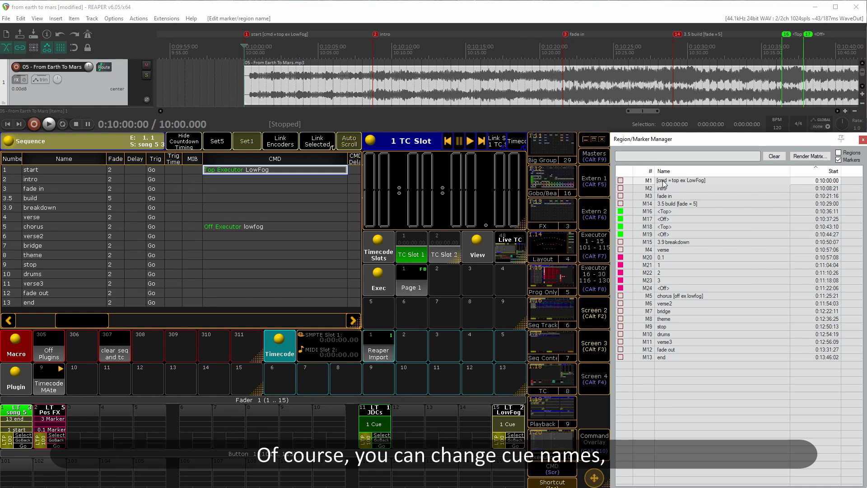
pyautogui.press('Return')
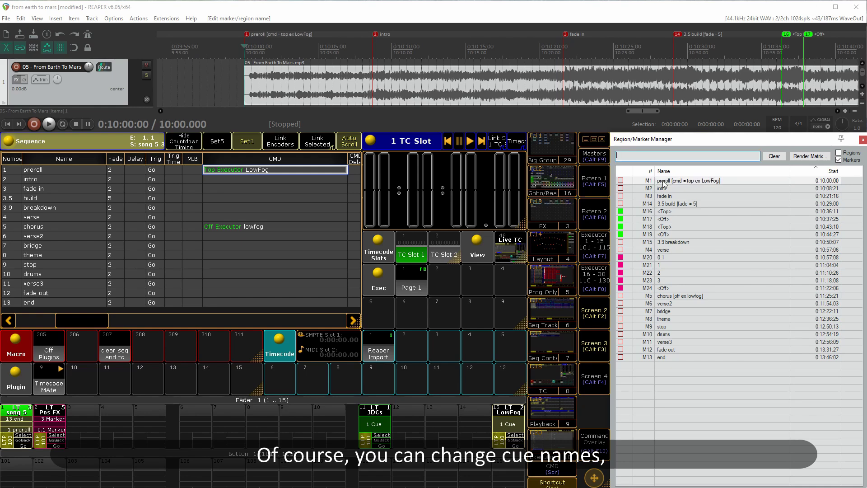
pyautogui.doubleClick(662, 203)
# Renumber the 3.5 build marker to 3.1 build and stop the live REAPER sync.
pyautogui.click(660, 205)
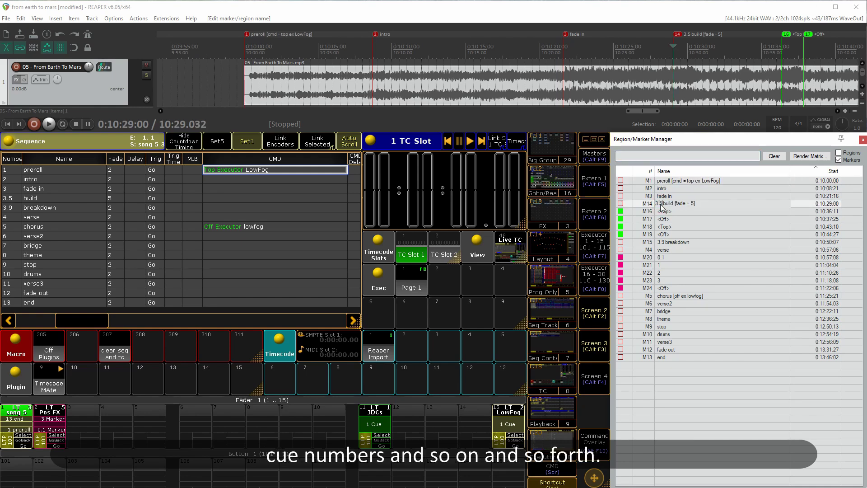
pyautogui.press('Delete')
pyautogui.write('1')
pyautogui.press('Return')
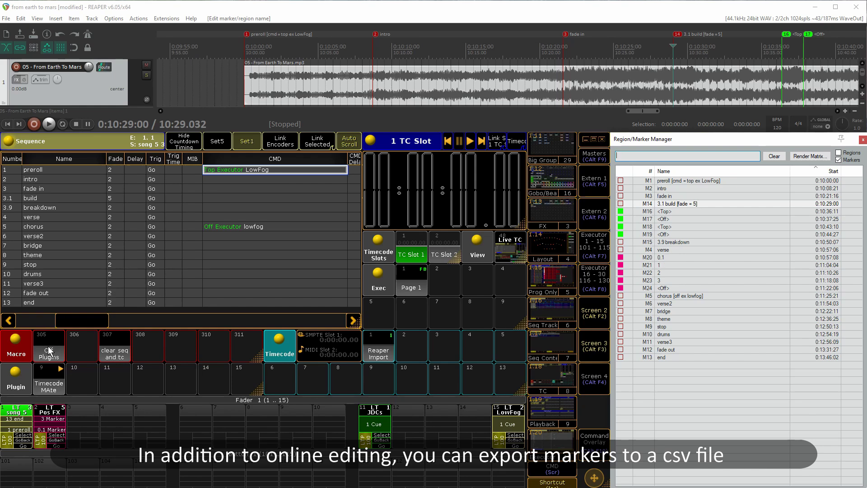
pyautogui.click(52, 382)
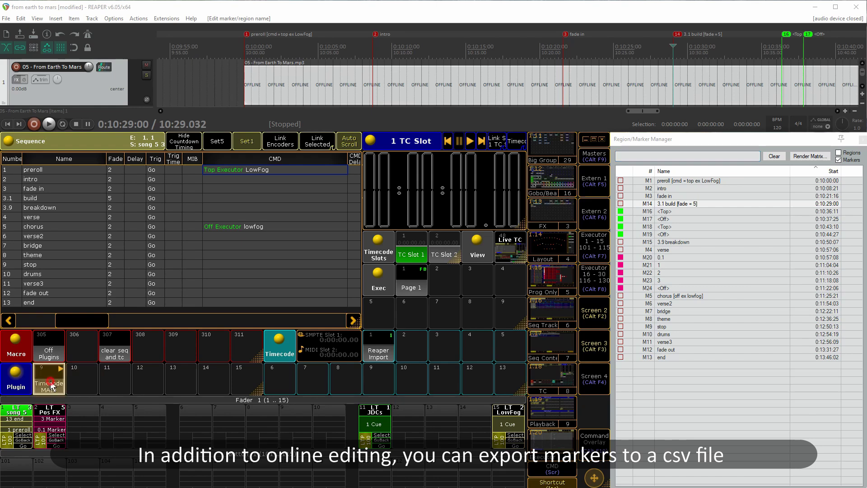
# Run the 'clear seq and tc' macro and finish tagging marker M16 as '<Top> {JDCs}'.
pyautogui.click(107, 356)
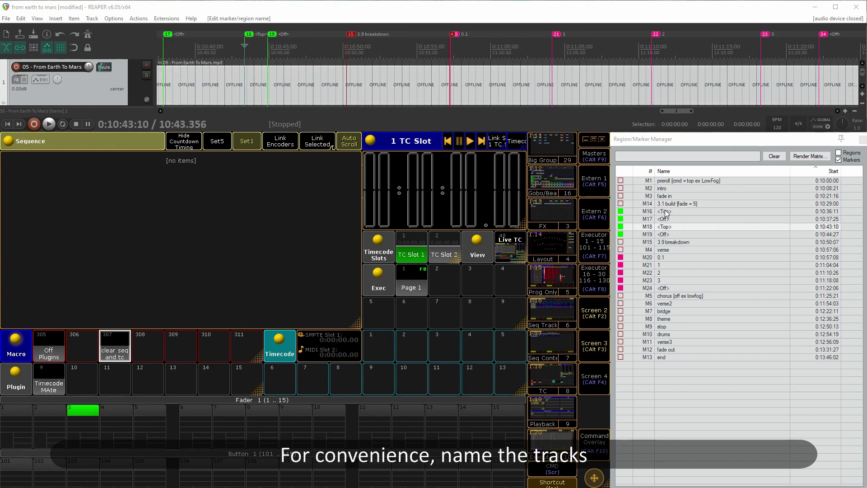
pyautogui.write('JDCs}')
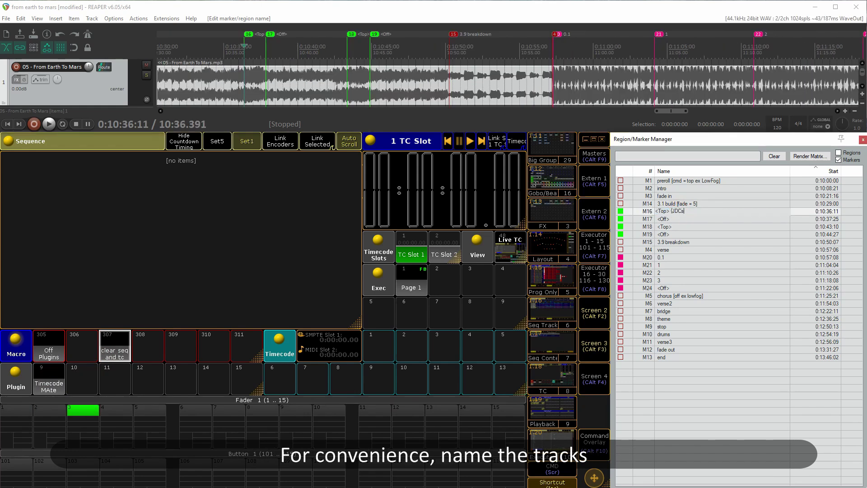
# Prefix the 0.1 marker with {Pos FX} so it reads '{Pos FX} 0.1'.
pyautogui.doubleClick(695, 257)
pyautogui.press('Home')
pyautogui.write('{Pos FX}')
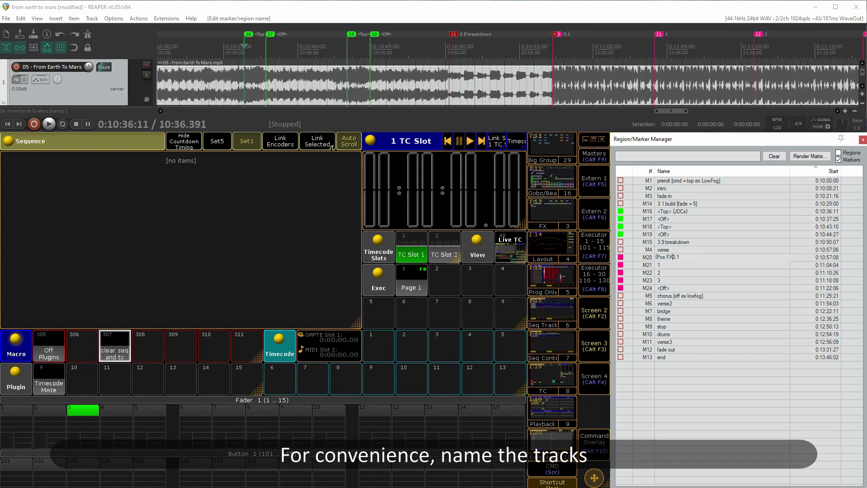
pyautogui.press('Return')
# Export the Marker Manager markers over importexport/song 5.csv, confirming the replacement.
pyautogui.rightClick(694, 257)
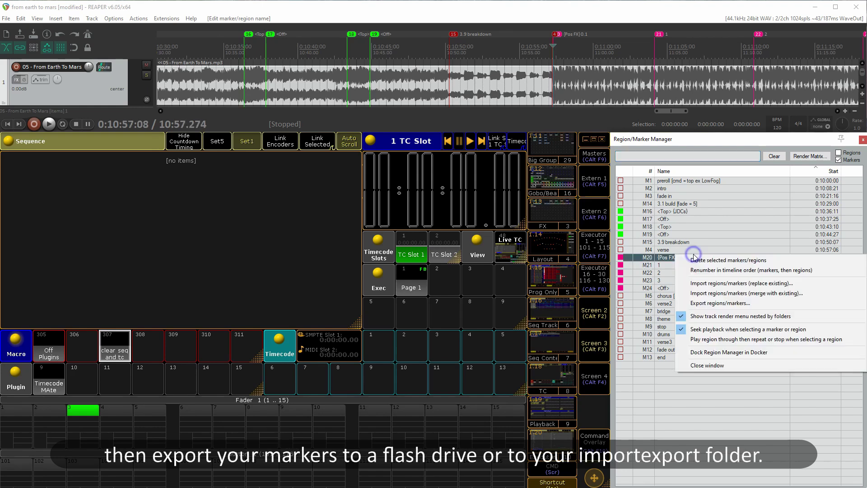
pyautogui.click(704, 301)
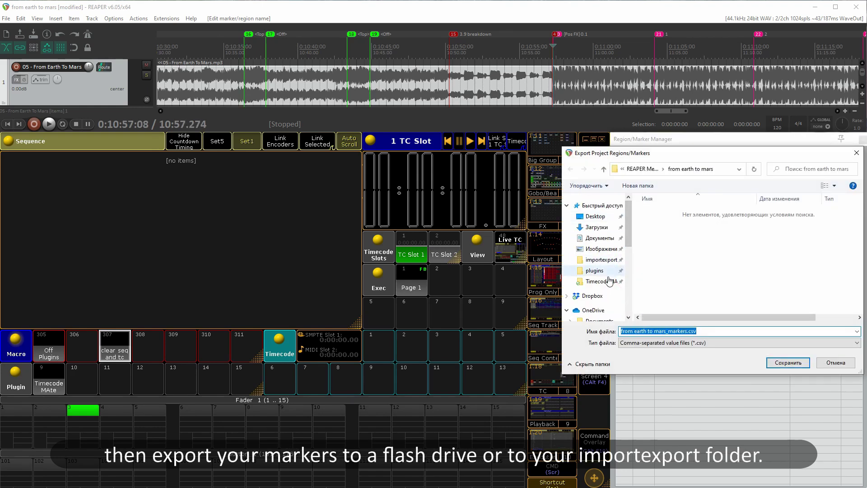
pyautogui.click(601, 260)
pyautogui.click(664, 221)
pyautogui.doubleClick(664, 222)
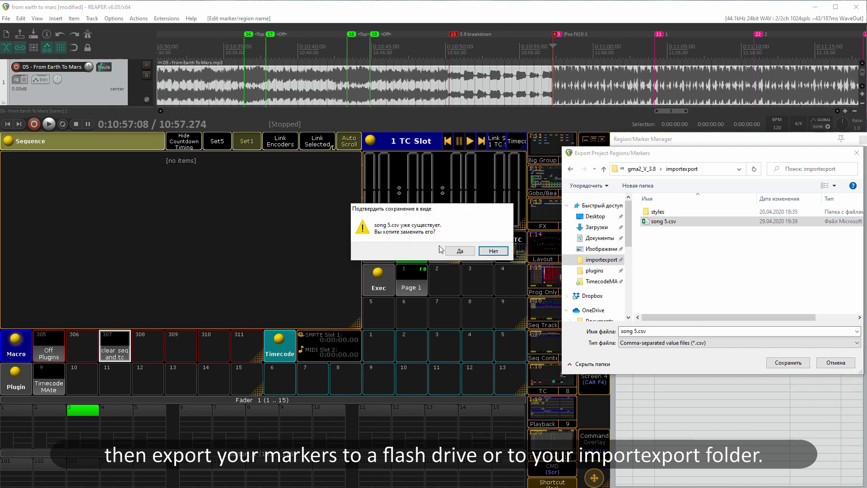
pyautogui.click(452, 251)
# Import song 5 with Timecode MAte into the next free slot on executors 1.1–1.3.
pyautogui.click(61, 373)
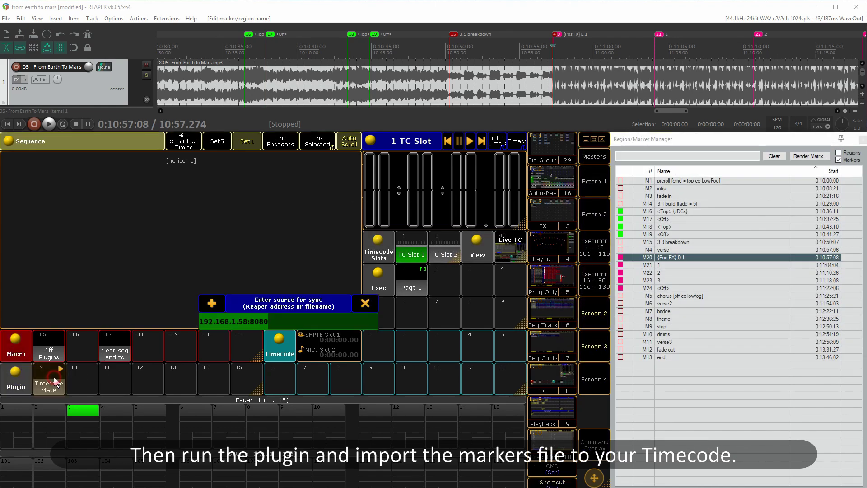
pyautogui.write('song 5')
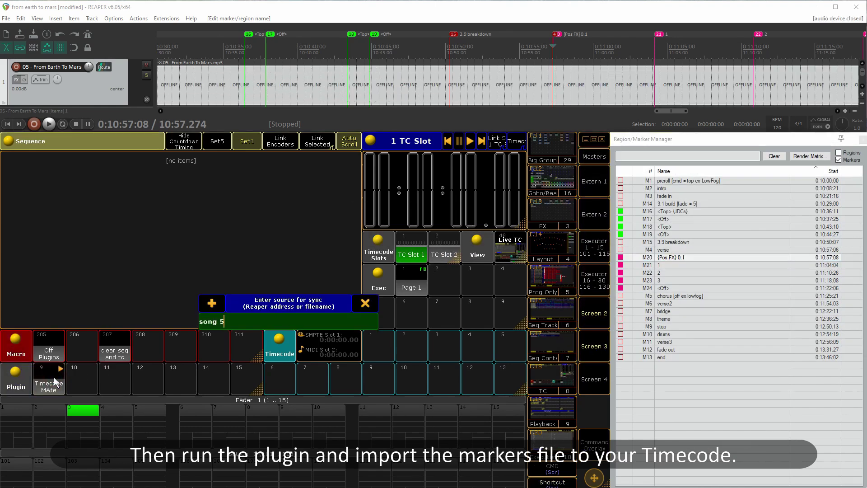
pyautogui.press('Return')
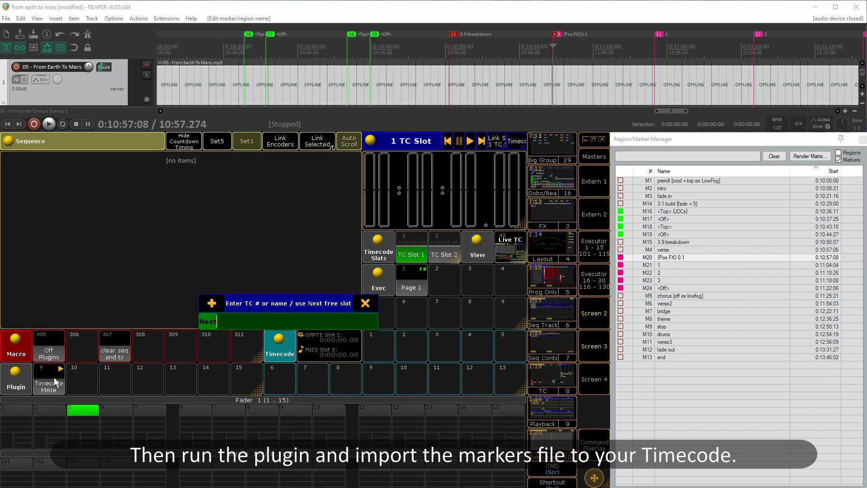
pyautogui.press('Return')
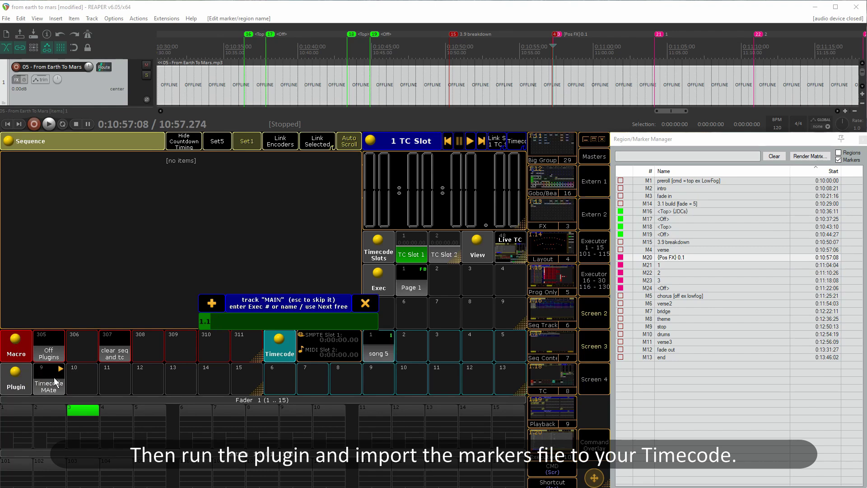
pyautogui.press('Return')
pyautogui.press('Return')
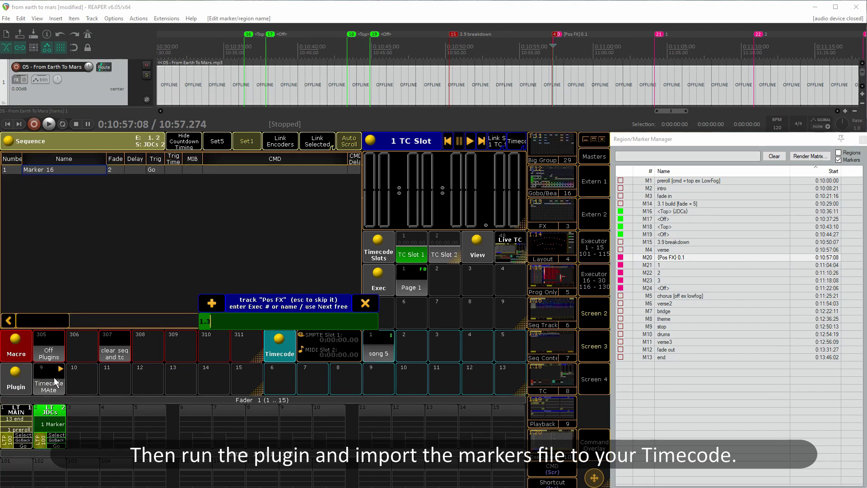
pyautogui.press('Return')
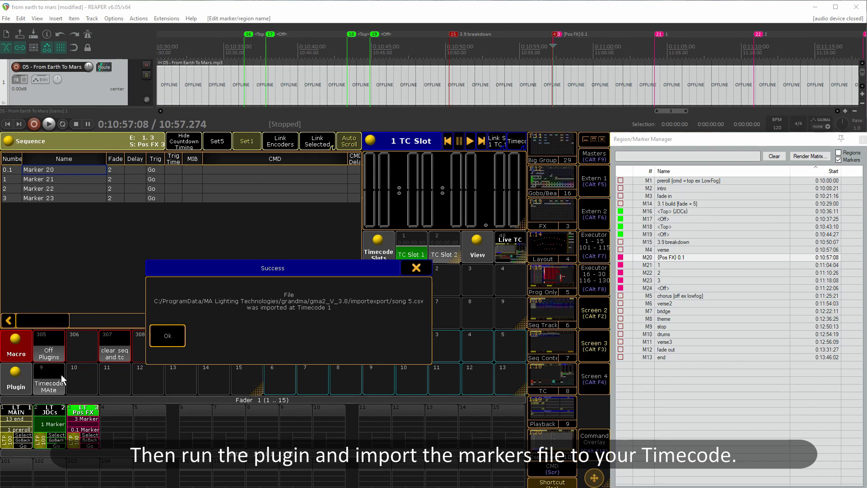
pyautogui.press('Return')
# Dismiss the success message and review the Pos FX track events in the song 5 timecode.
pyautogui.click(386, 347)
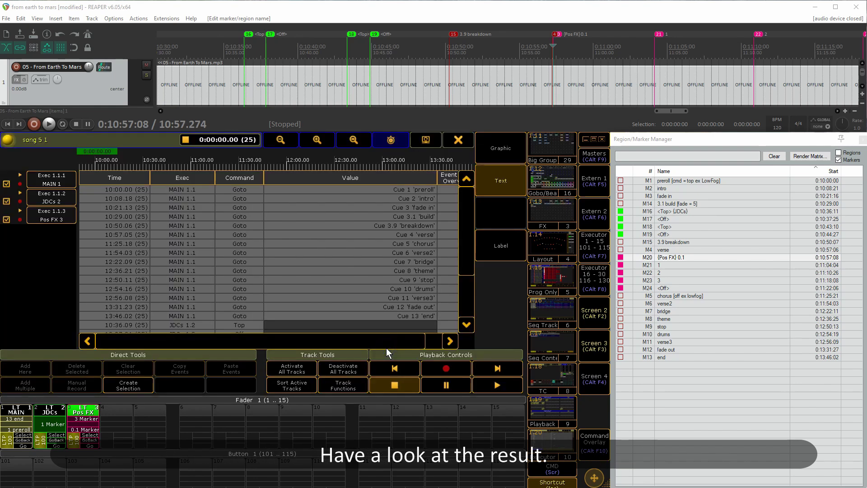
pyautogui.click(53, 215)
pyautogui.moveTo(470, 240); pyautogui.dragTo(465, 301)
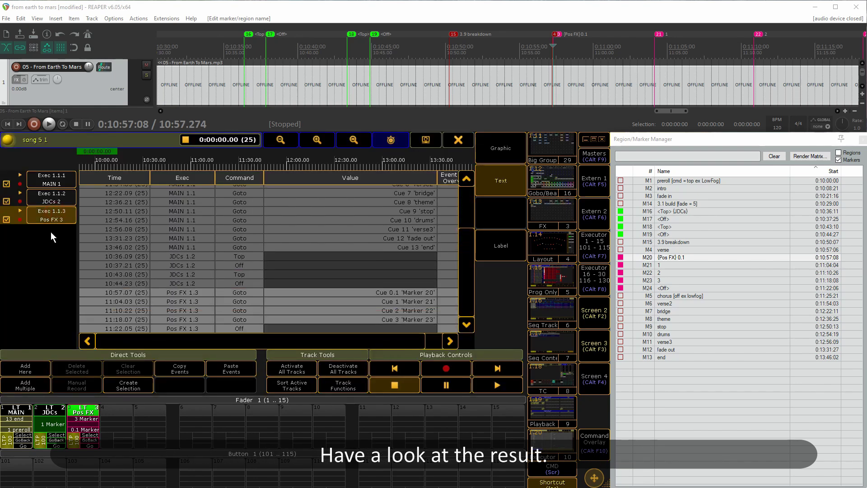
# Review the JDCs and MAIN track events, then close the timecode editor.
pyautogui.click(50, 197)
pyautogui.click(50, 181)
pyautogui.moveTo(472, 258); pyautogui.dragTo(462, 197)
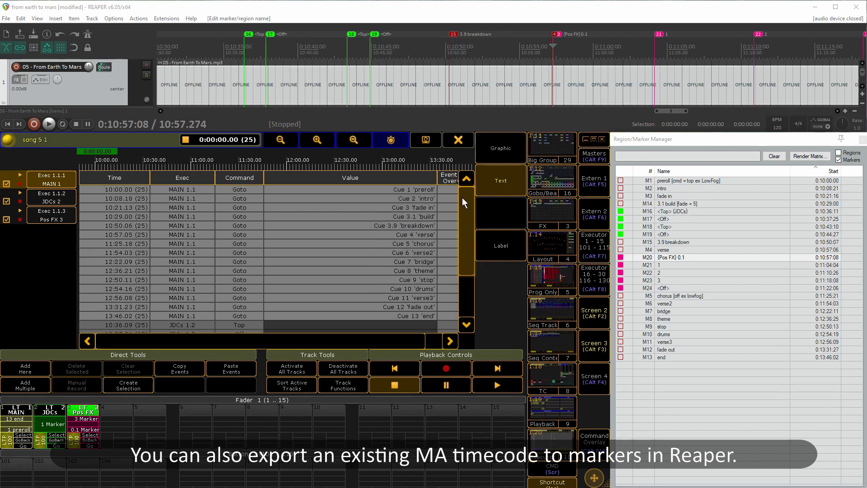
pyautogui.click(453, 143)
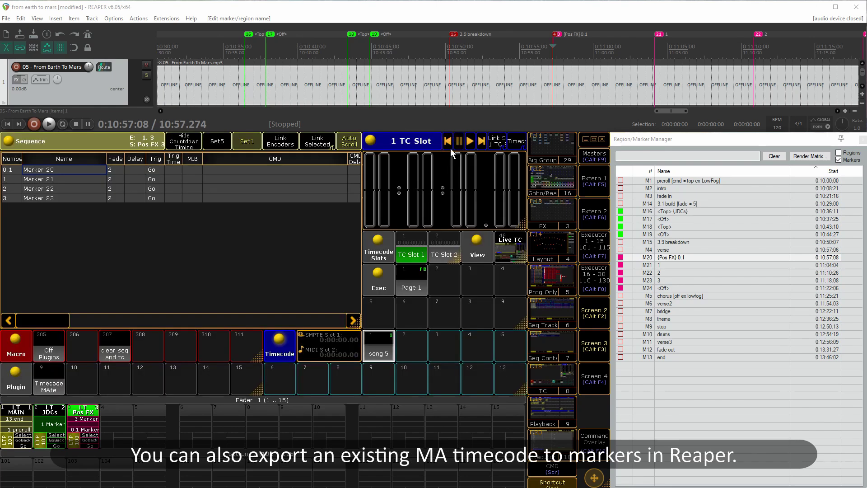
# Export timecode slot 1 with Timecode MAte under the file name 'TCMAte export'.
pyautogui.click(57, 385)
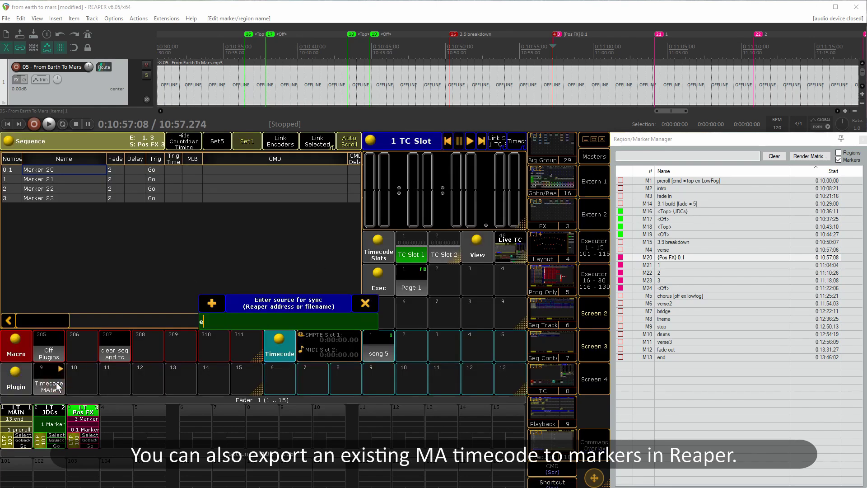
pyautogui.hotkey('ctrl', 'a')
pyautogui.press('BackSpace')
pyautogui.write('export')
pyautogui.press('Return')
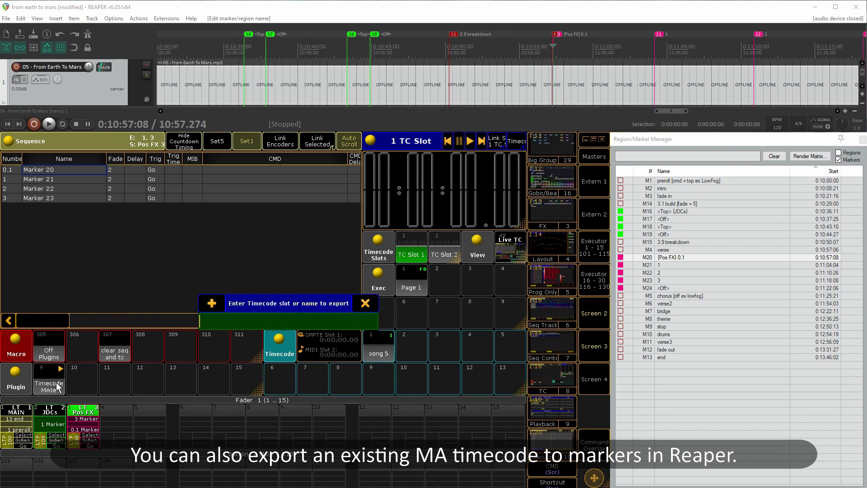
pyautogui.write('1')
pyautogui.press('Return')
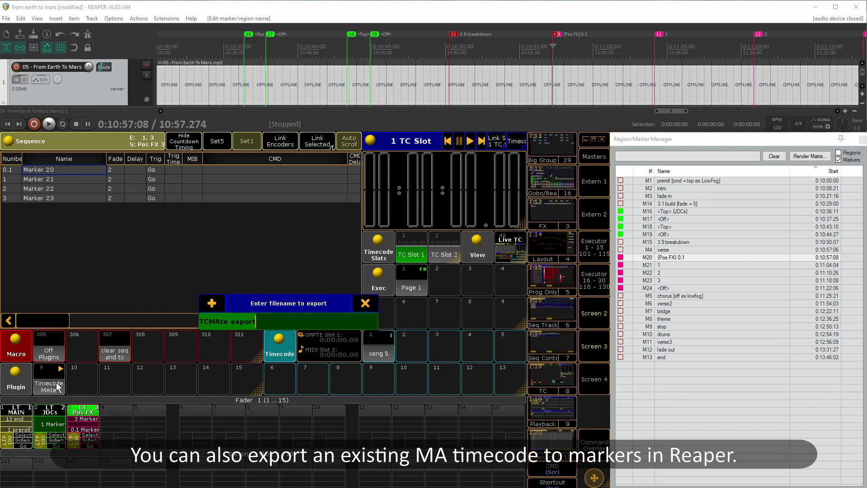
pyautogui.press('Return')
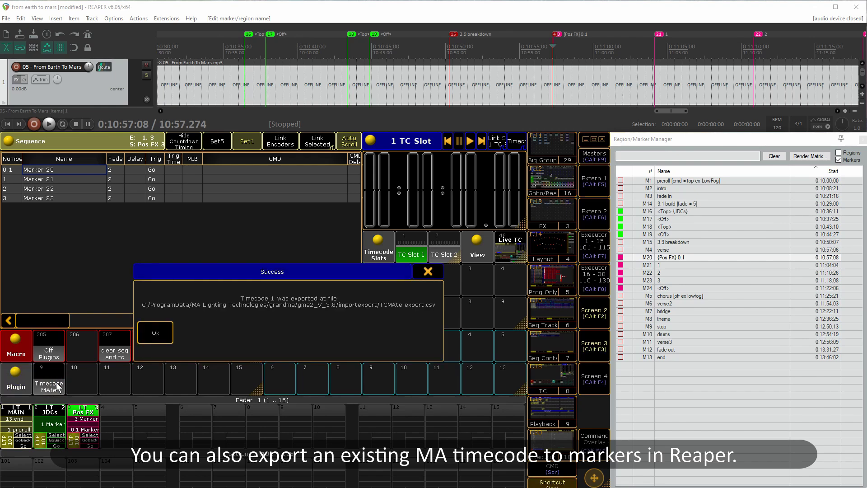
pyautogui.click(154, 335)
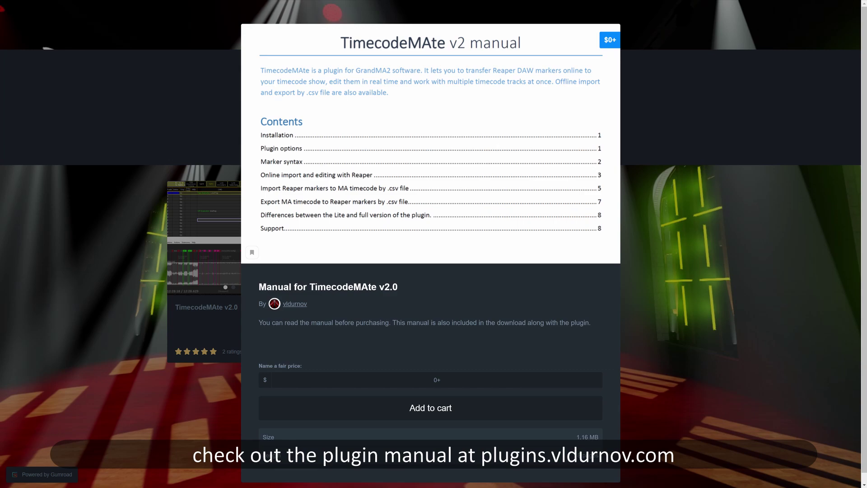
# Dismiss the Manual for TimecodeMAte v2.0 preview to return to the creator's store page.
pyautogui.press('Escape')
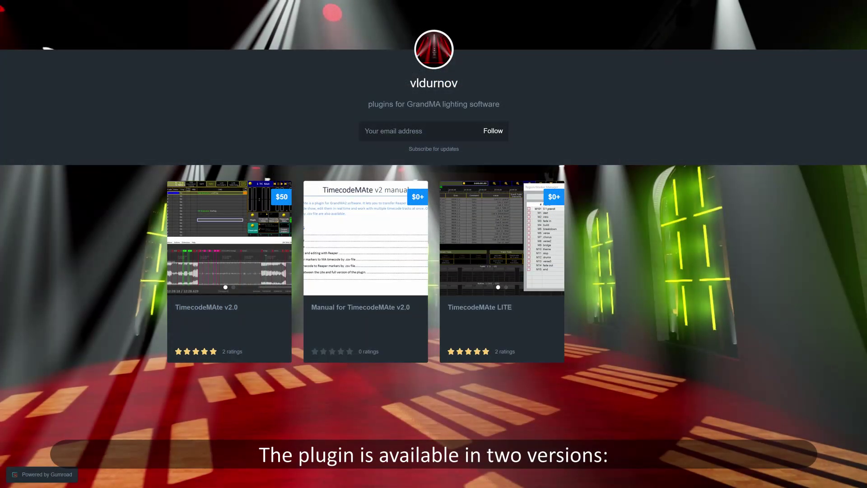